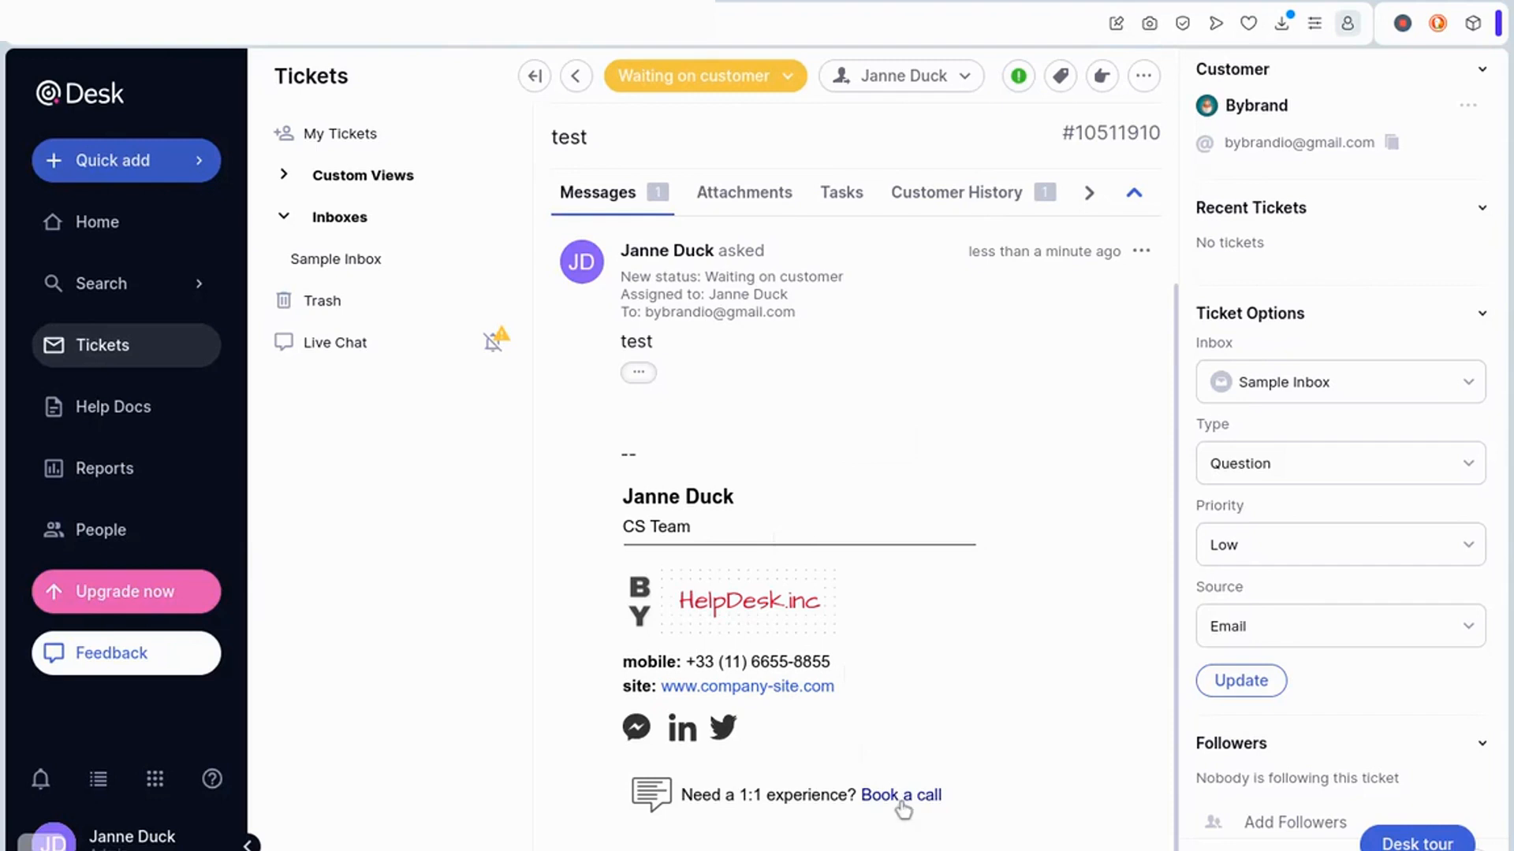
{"action": "left_click_drag", "start_coordinate": [965, 792], "coordinate": [692, 779]}
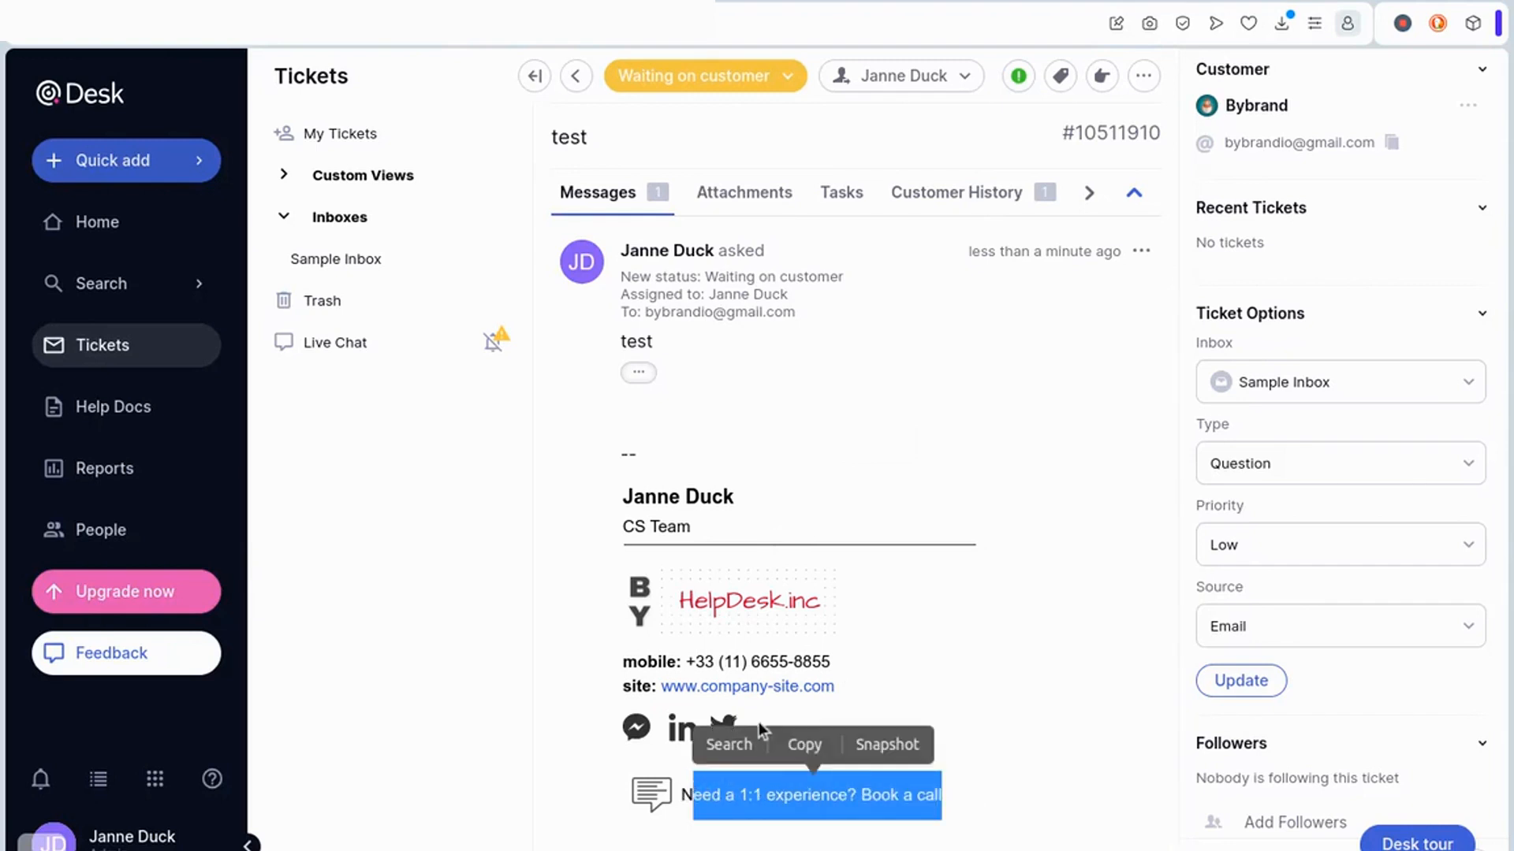
{"action": "left_click", "coordinate": [919, 699]}
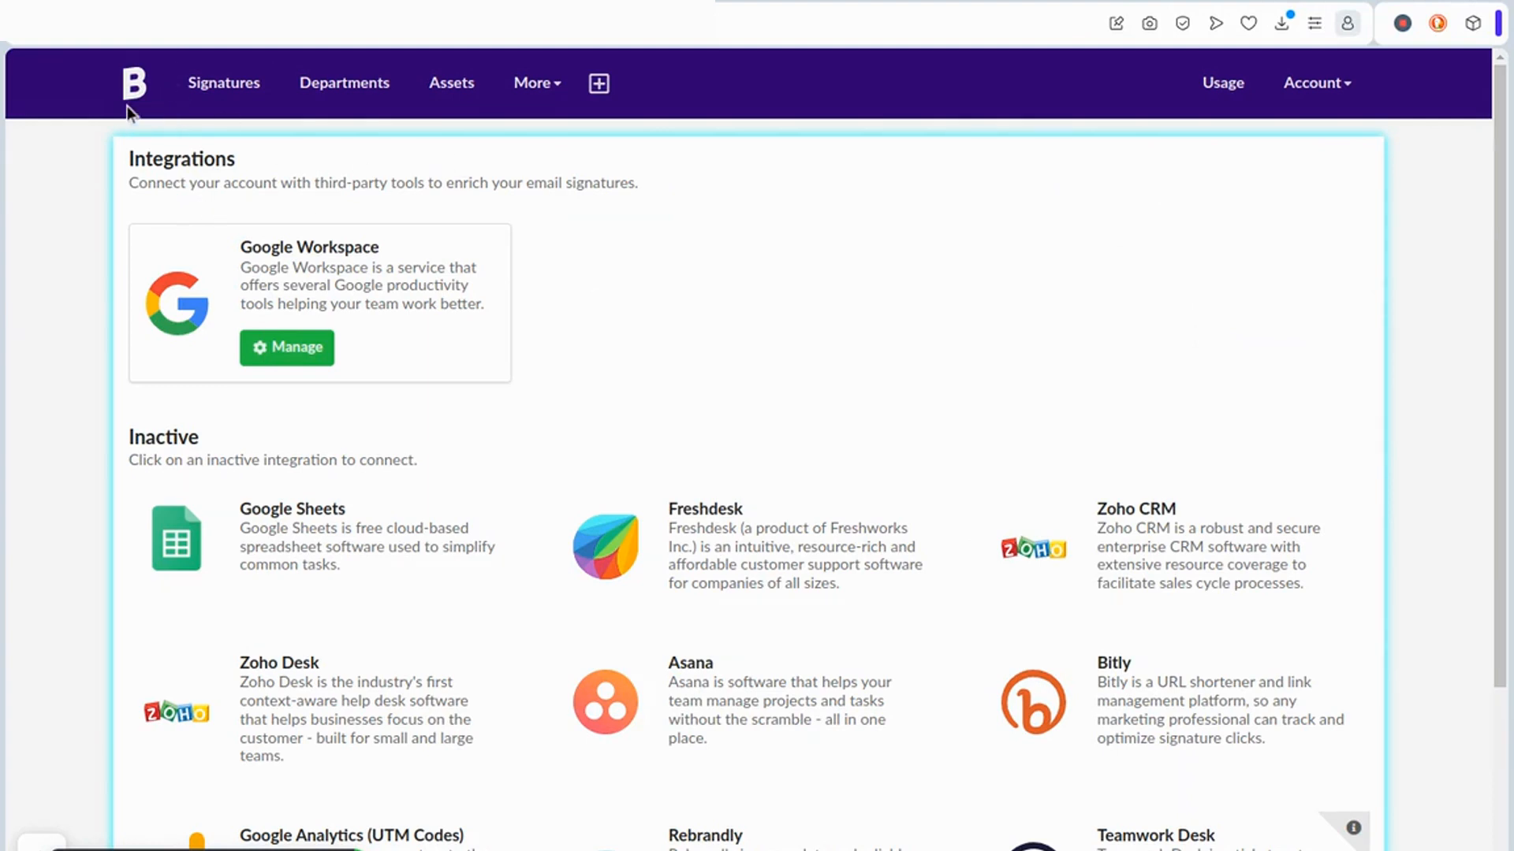
Switch to Bybrand and open the Teamwork Desk entry among the inactive integrations.
{"action": "left_click", "coordinate": [533, 93]}
{"action": "left_click", "coordinate": [547, 132]}
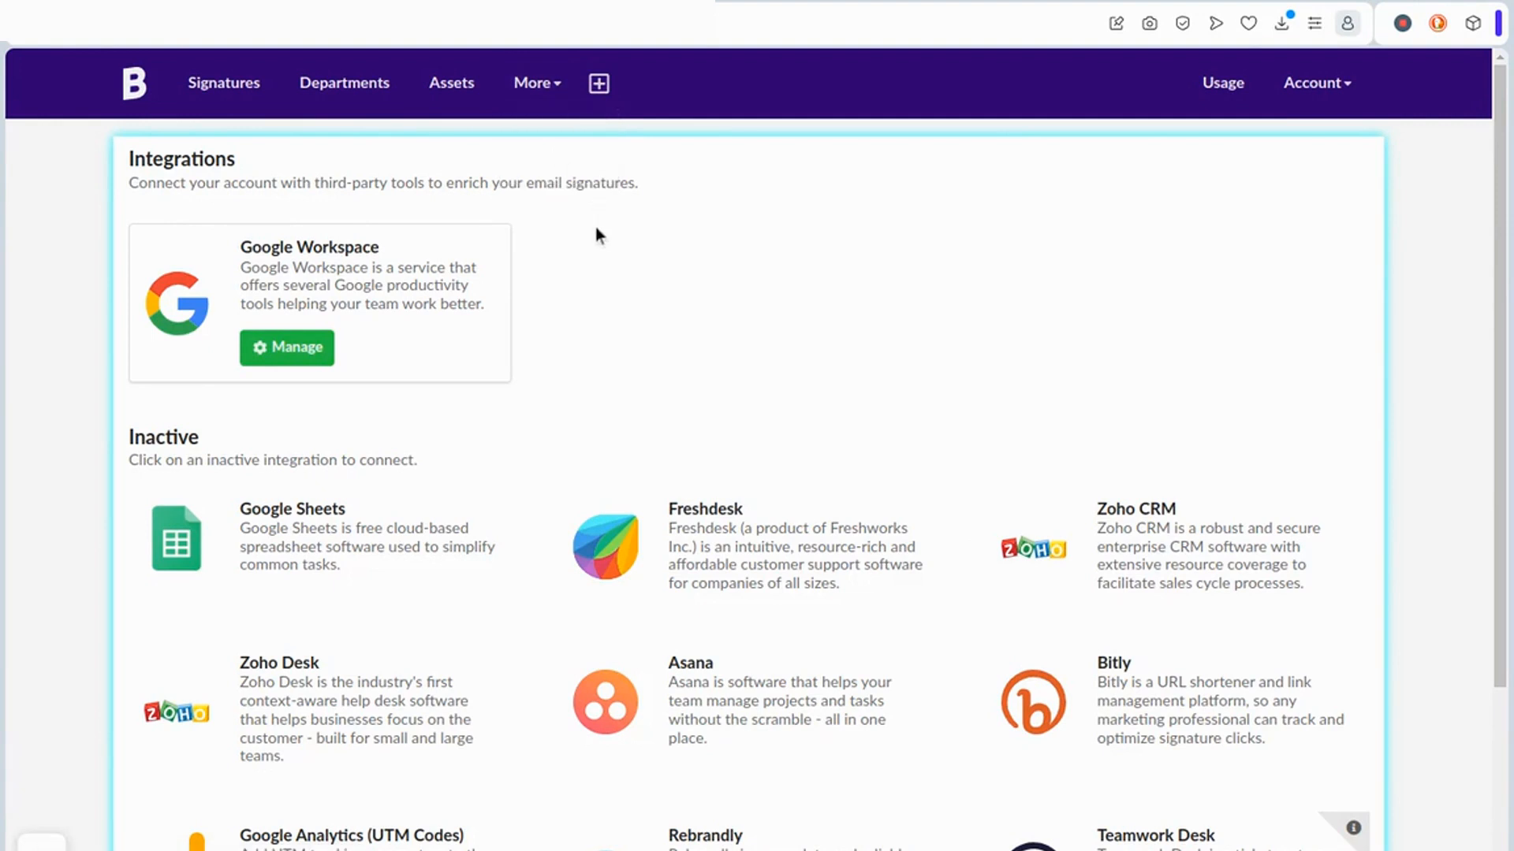
{"action": "scroll", "coordinate": [594, 237], "scroll_direction": "down", "scroll_amount": 3}
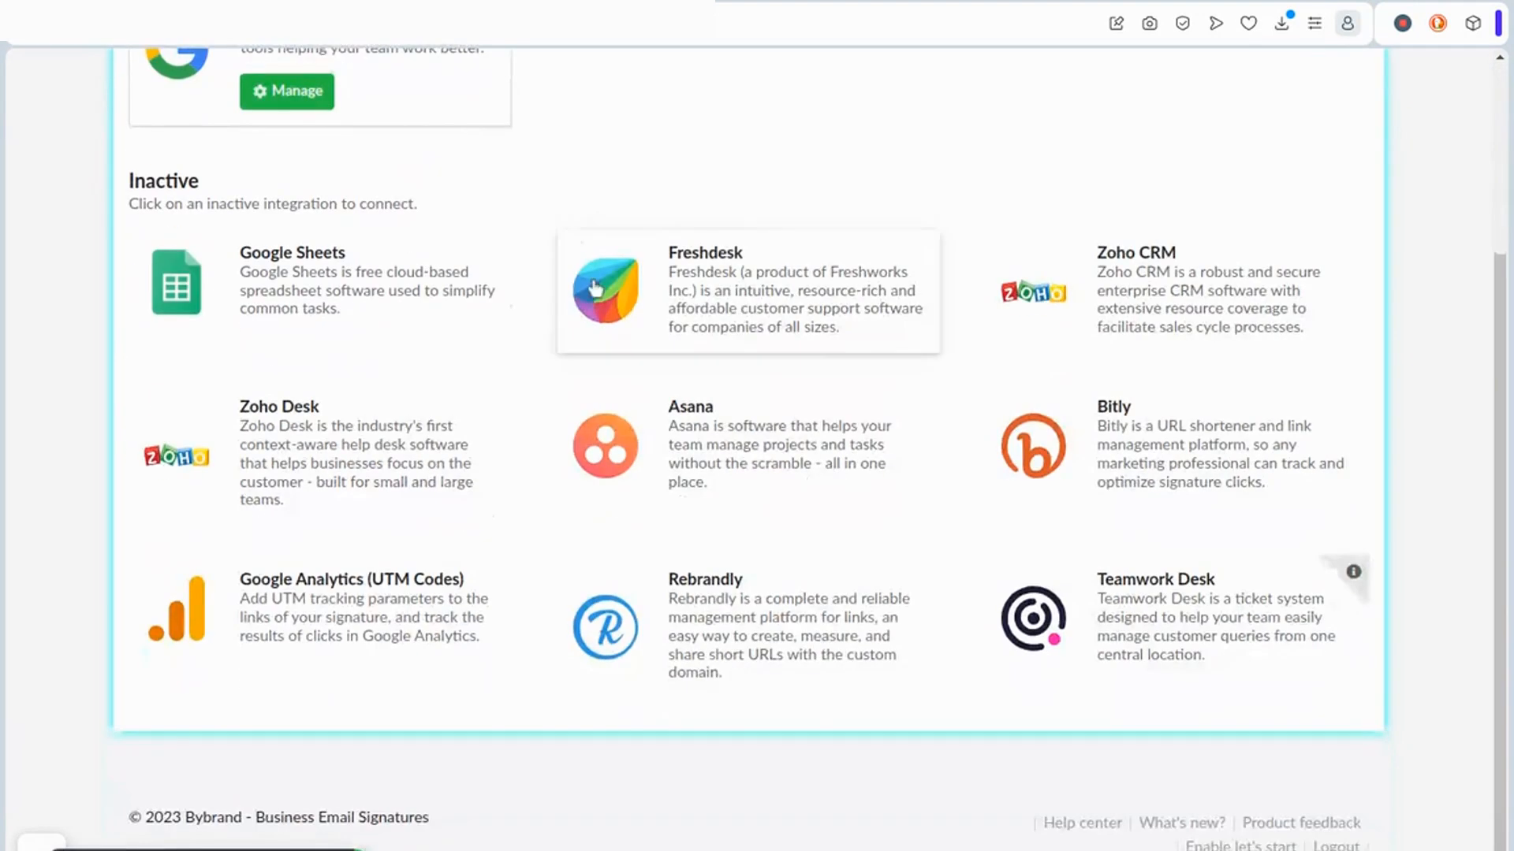
{"action": "left_click", "coordinate": [1157, 604]}
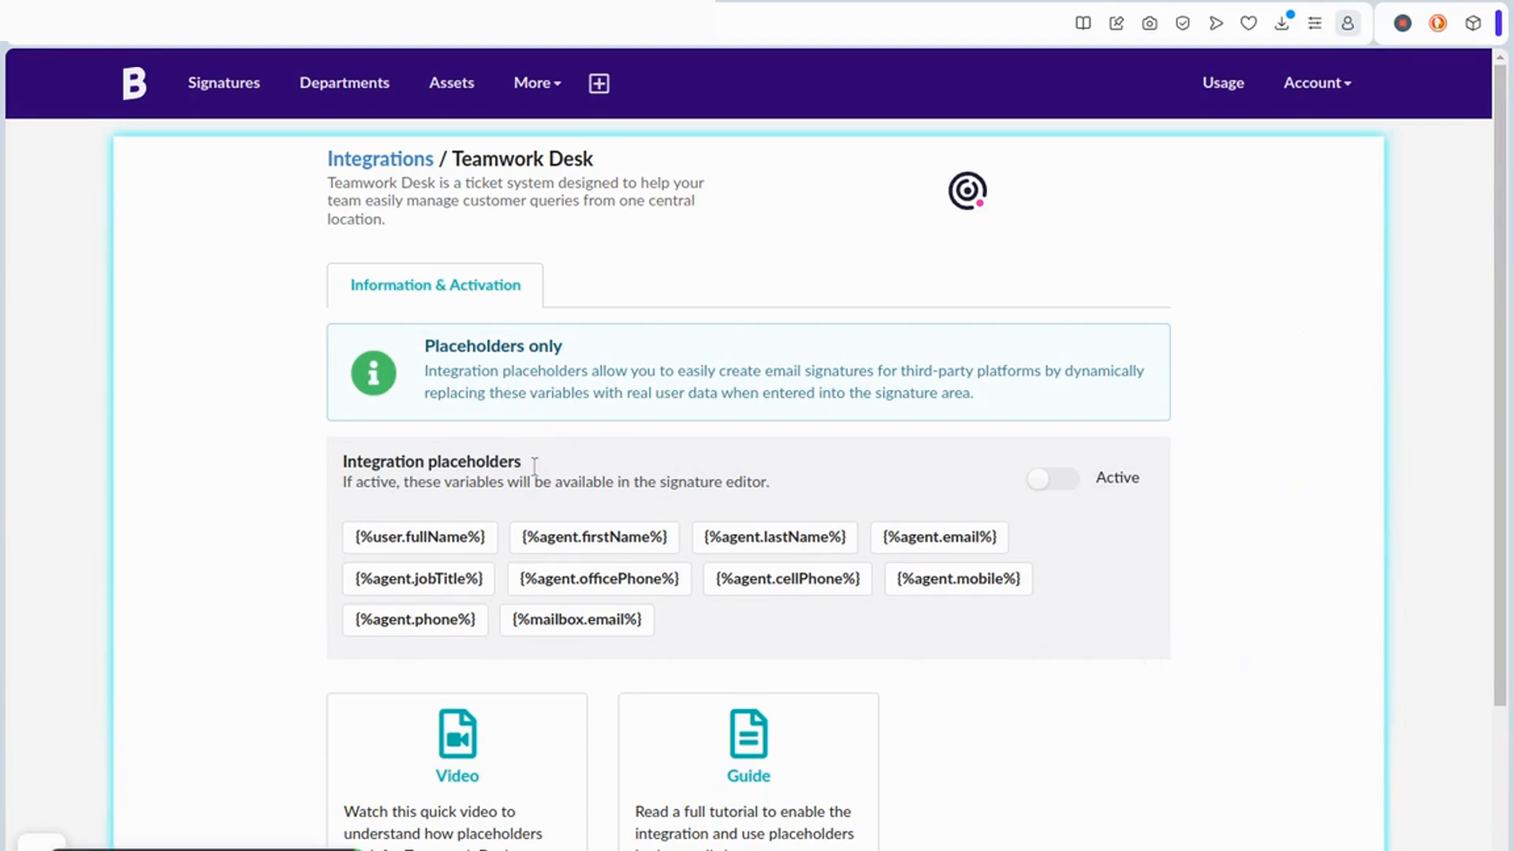
Activate the integration placeholders for Teamwork Desk so the variables are available in the signature editor.
{"action": "left_click_drag", "start_coordinate": [423, 353], "coordinate": [632, 351]}
{"action": "left_click", "coordinate": [601, 386]}
{"action": "scroll", "coordinate": [552, 406], "scroll_direction": "down", "scroll_amount": 3}
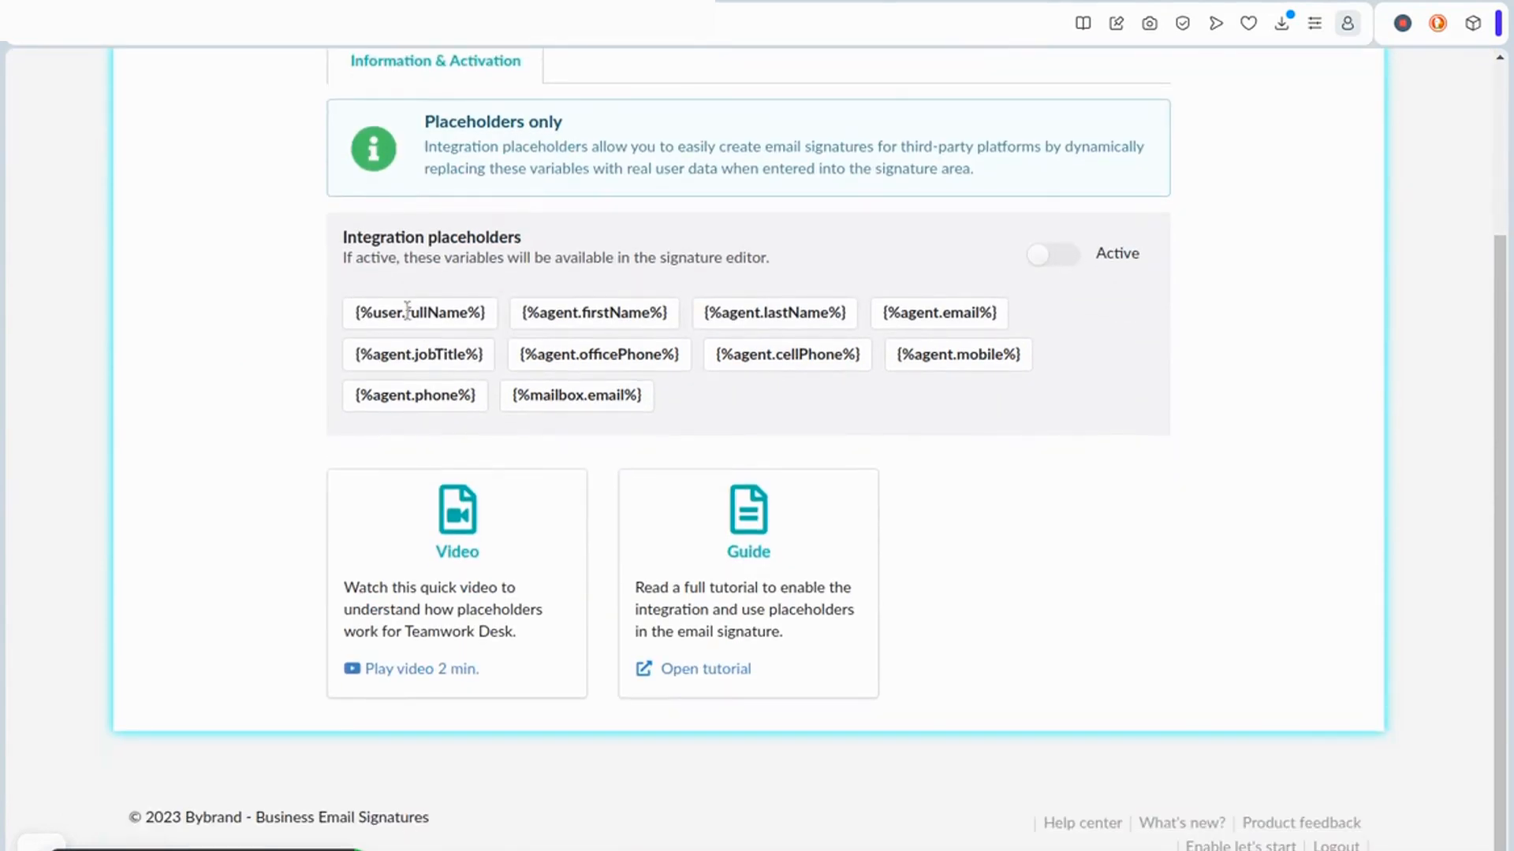
{"action": "scroll", "coordinate": [868, 394], "scroll_direction": "up", "scroll_amount": 2}
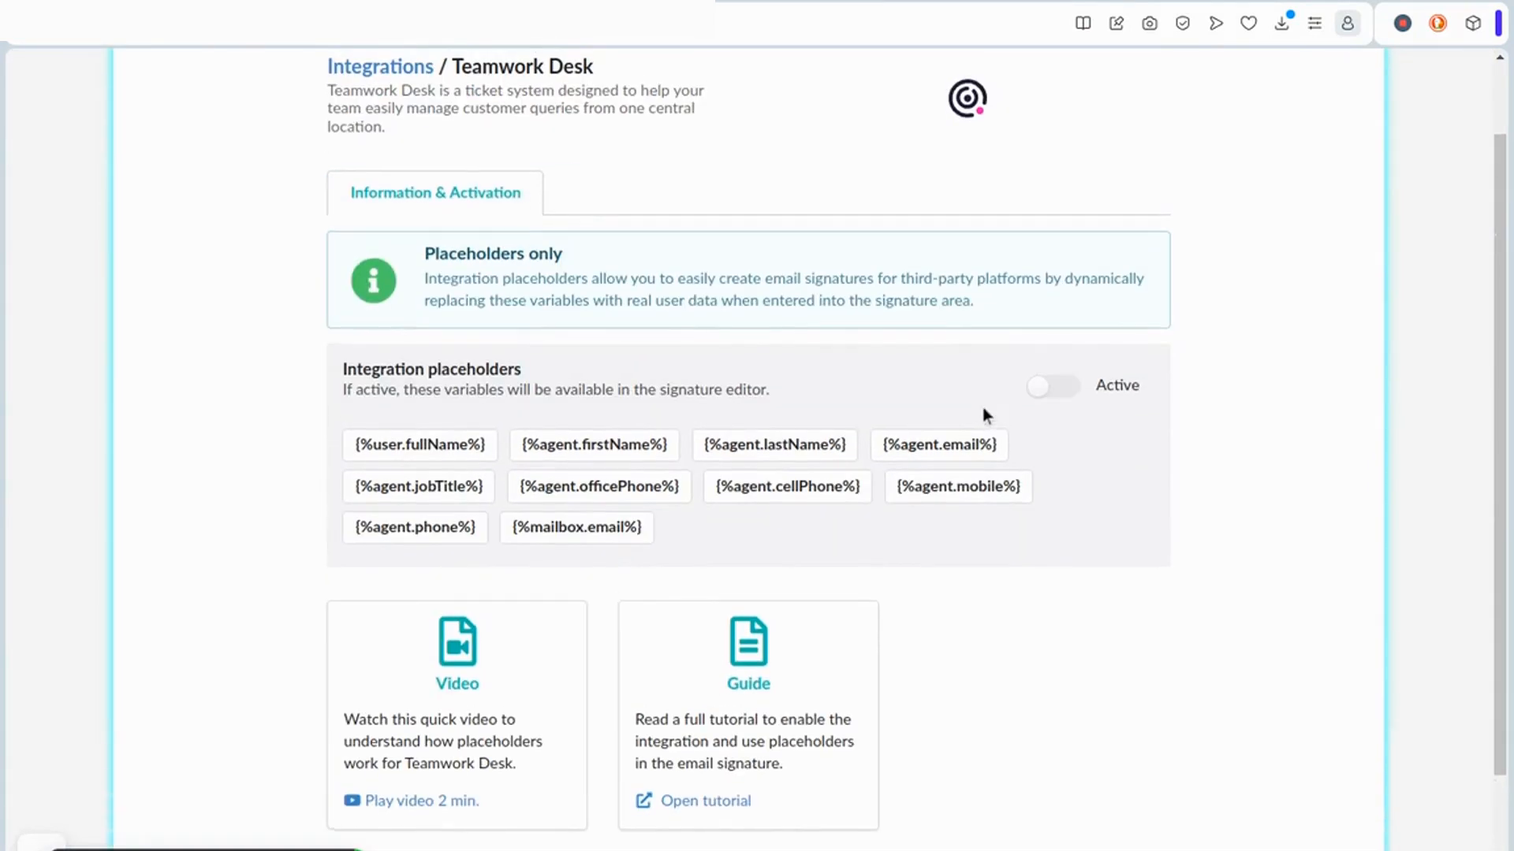
{"action": "left_click", "coordinate": [1049, 390]}
{"action": "scroll", "coordinate": [705, 691], "scroll_direction": "up", "scroll_amount": 2}
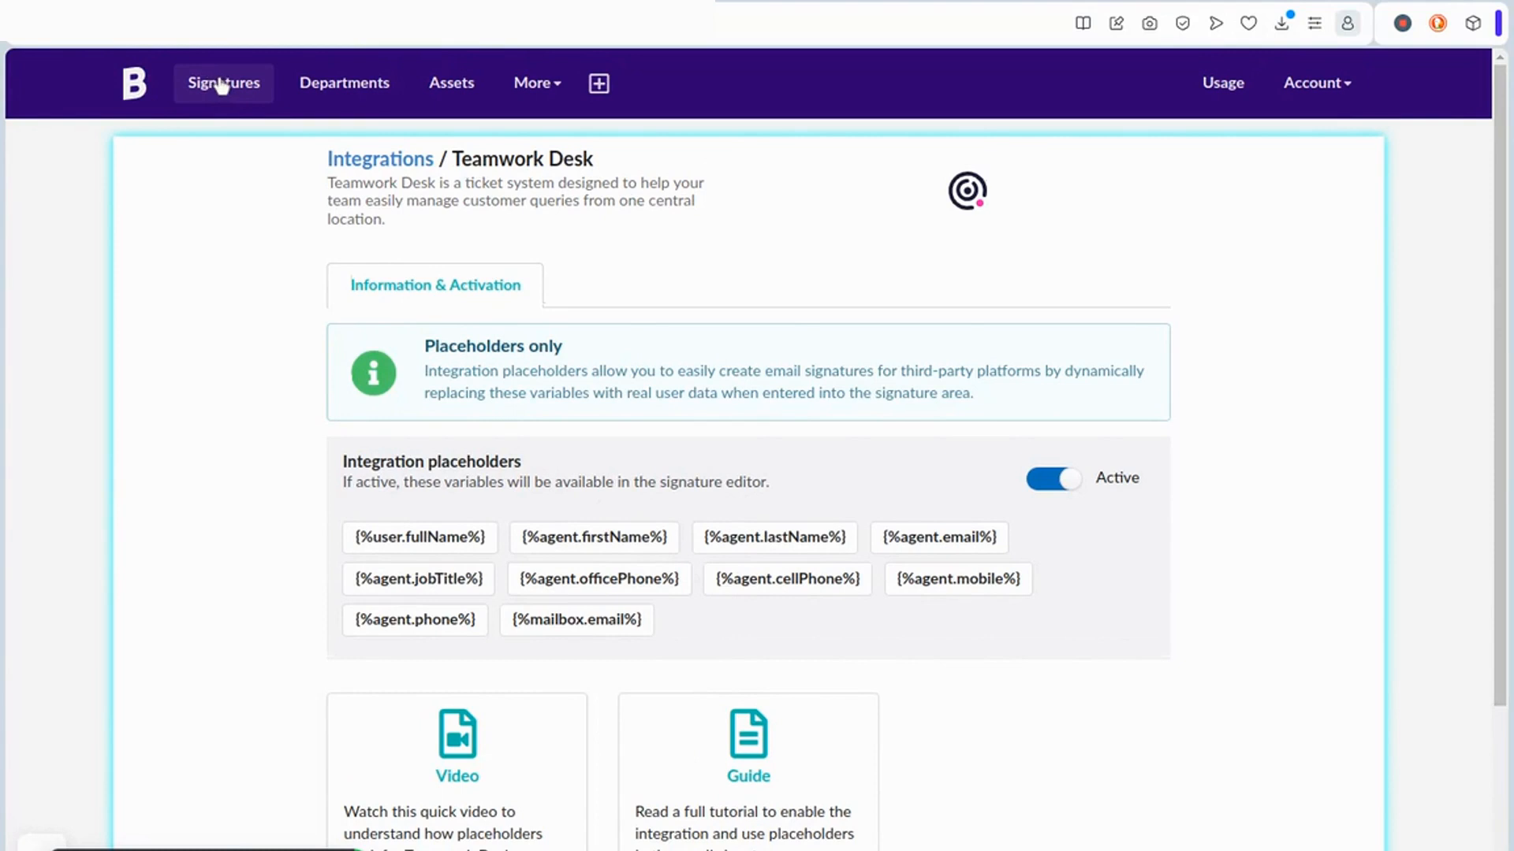
Start a new signature from the Support team template with the IT-Assistant title and "Book a call" link, previewing it before choosing it.
{"action": "left_click", "coordinate": [593, 82]}
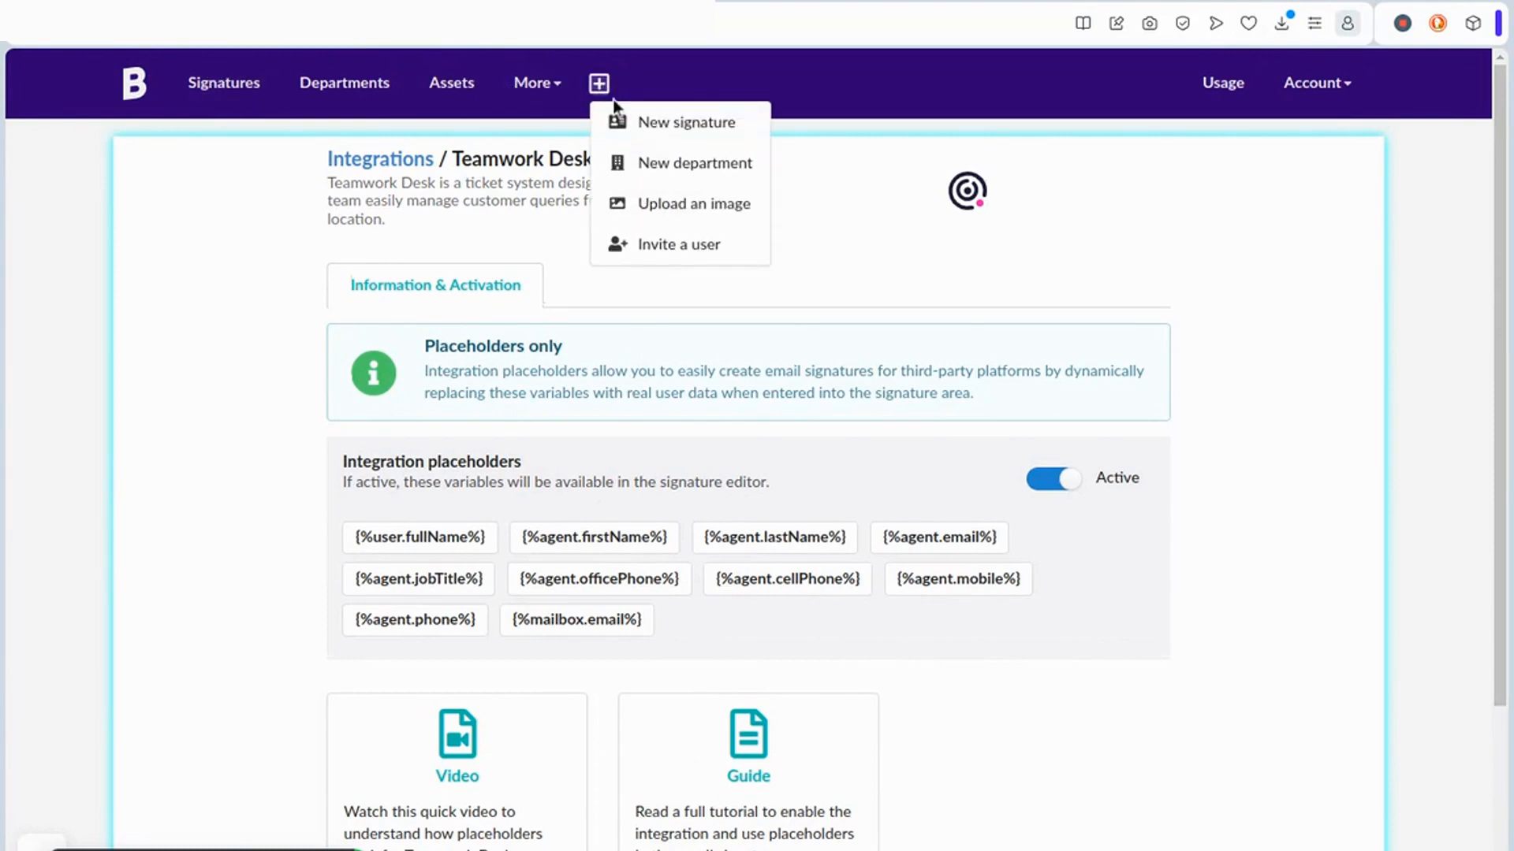
{"action": "left_click", "coordinate": [694, 123]}
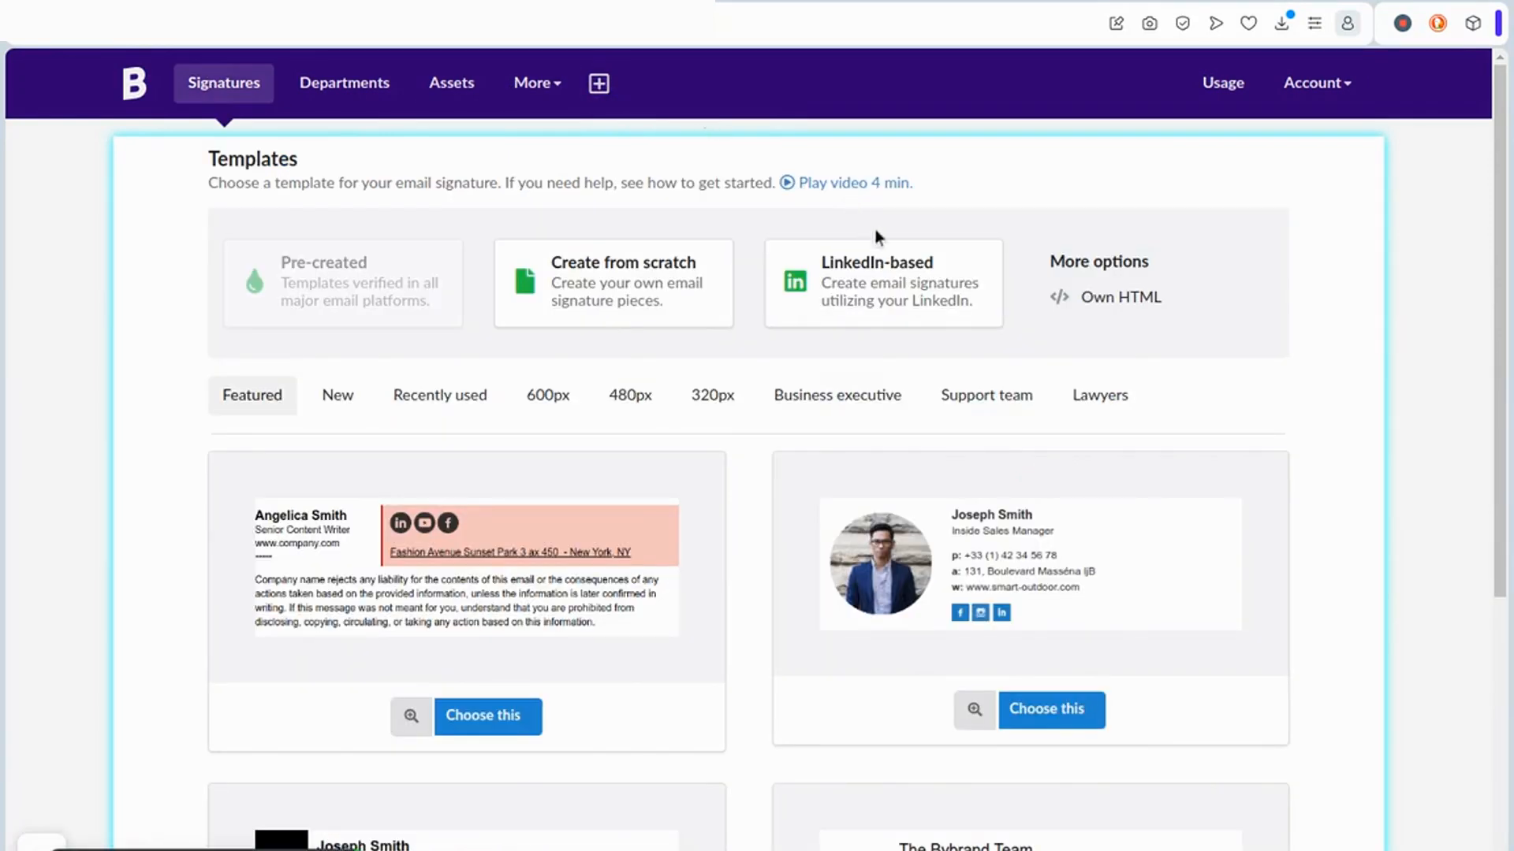
{"action": "left_click", "coordinate": [985, 404]}
{"action": "scroll", "coordinate": [1258, 426], "scroll_direction": "down", "scroll_amount": 6}
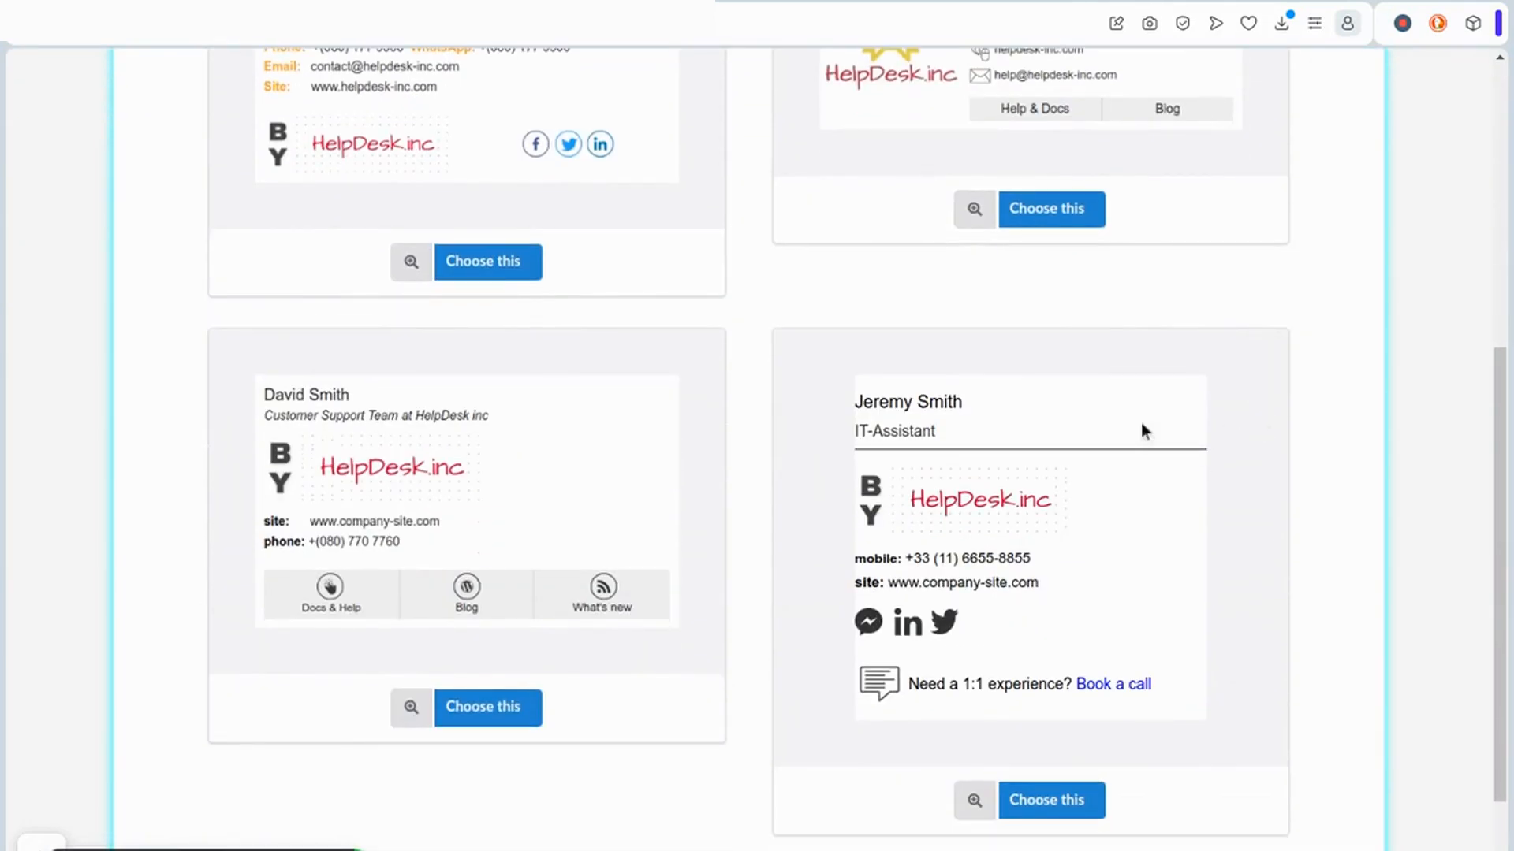
{"action": "left_click", "coordinate": [975, 801]}
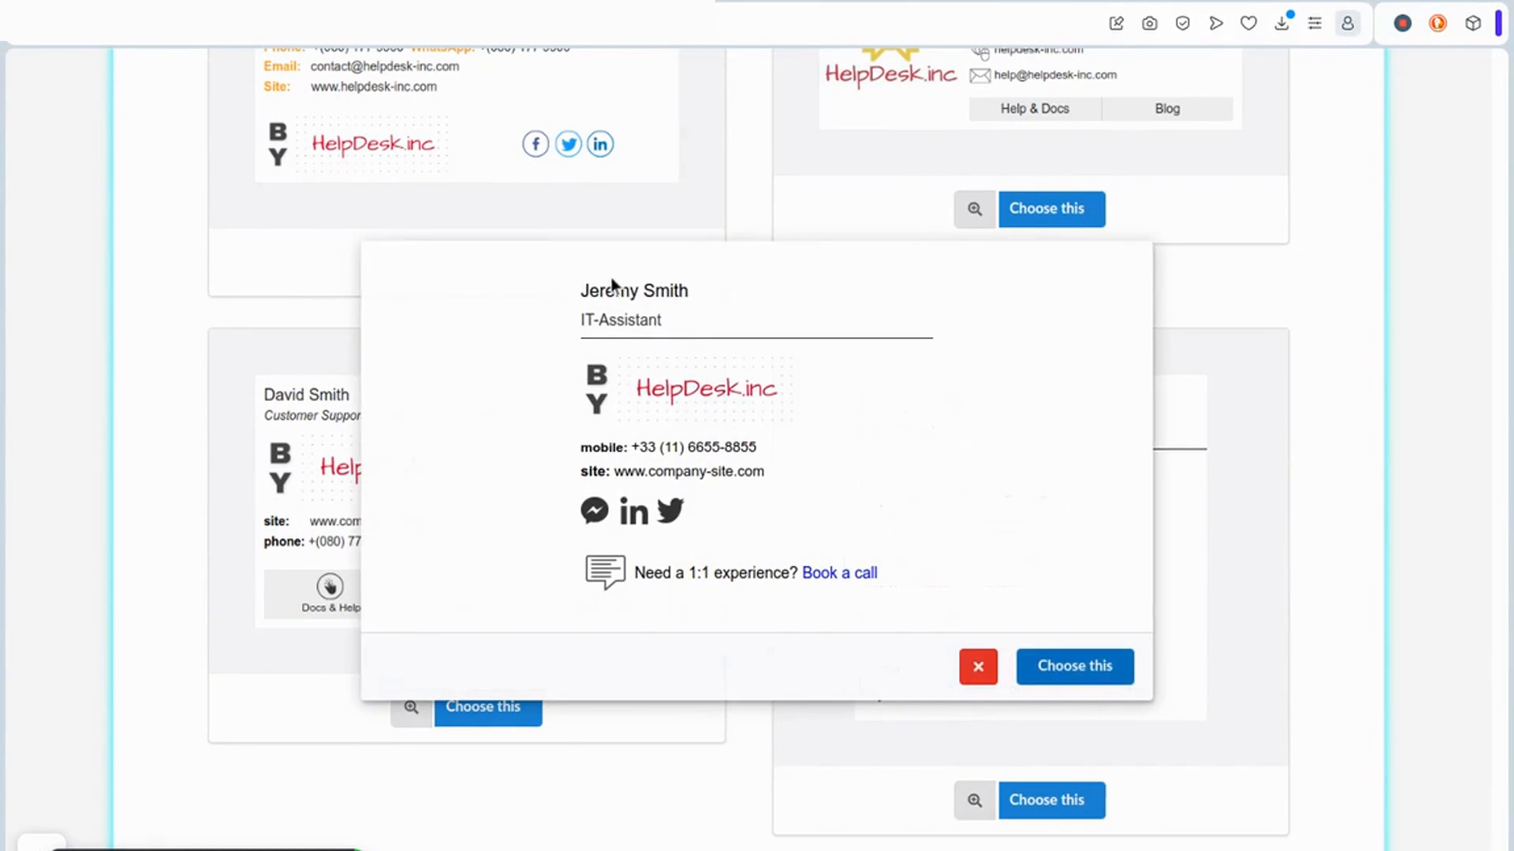
{"action": "left_click", "coordinate": [978, 666]}
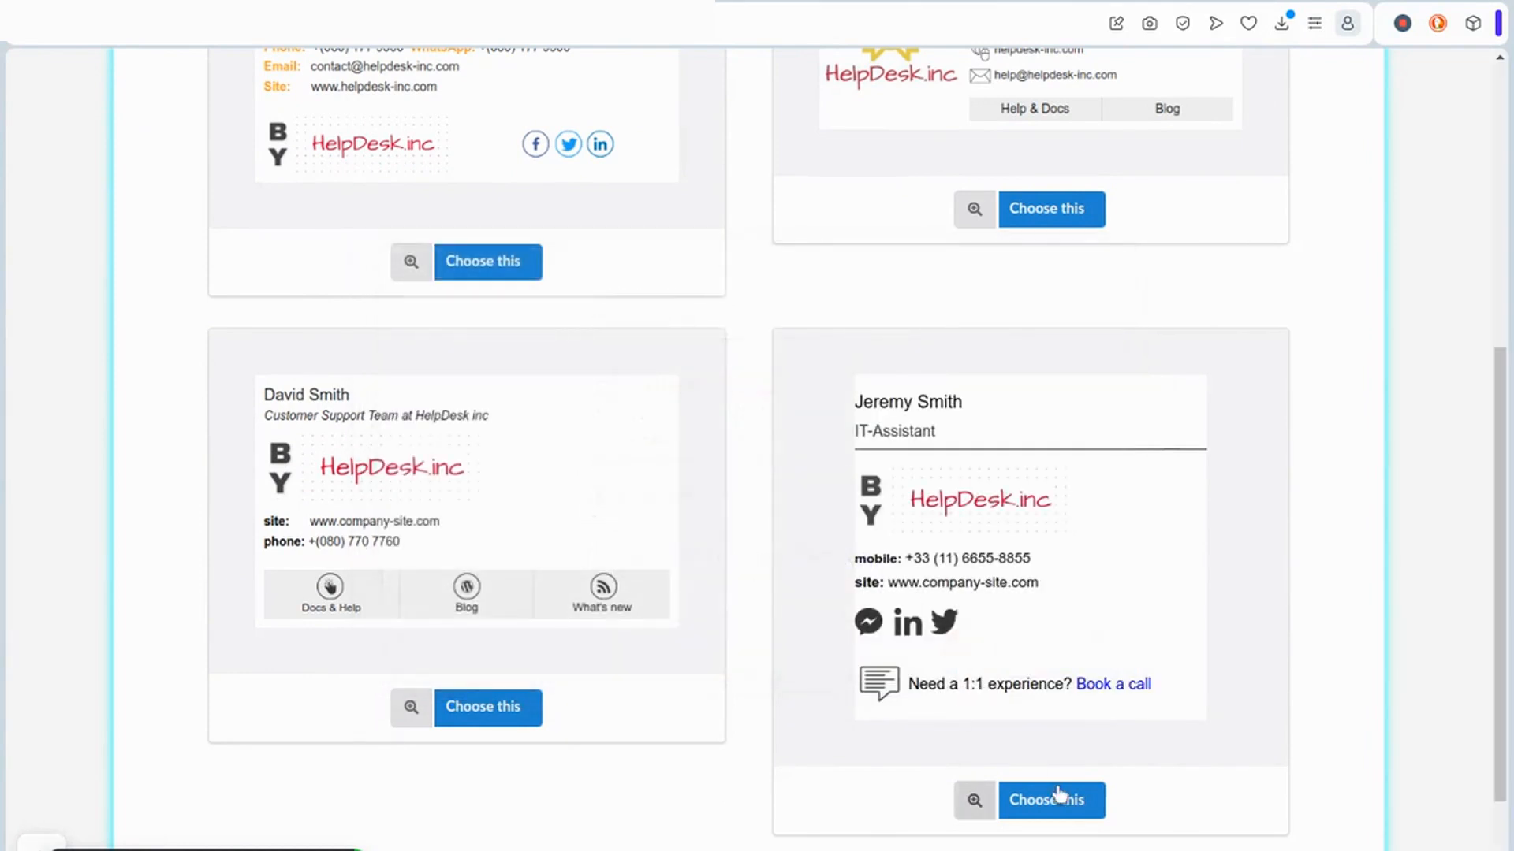
{"action": "left_click", "coordinate": [1061, 802]}
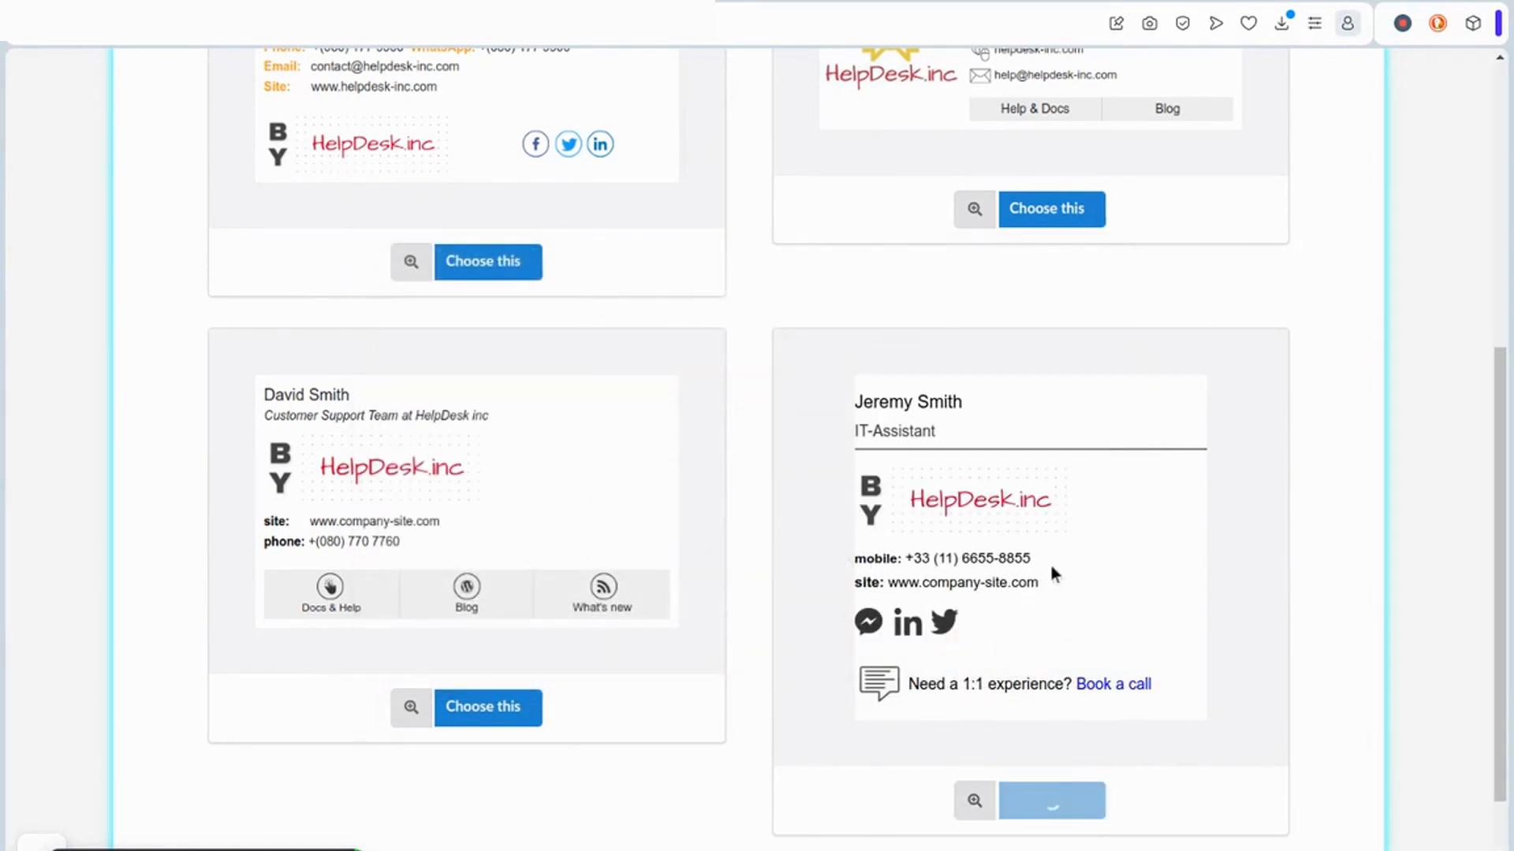
Replace the sample name on the signature's first line with the Teamwork Desk placeholder {%user.fullName%}.
{"action": "scroll", "coordinate": [865, 389], "scroll_direction": "down", "scroll_amount": 2}
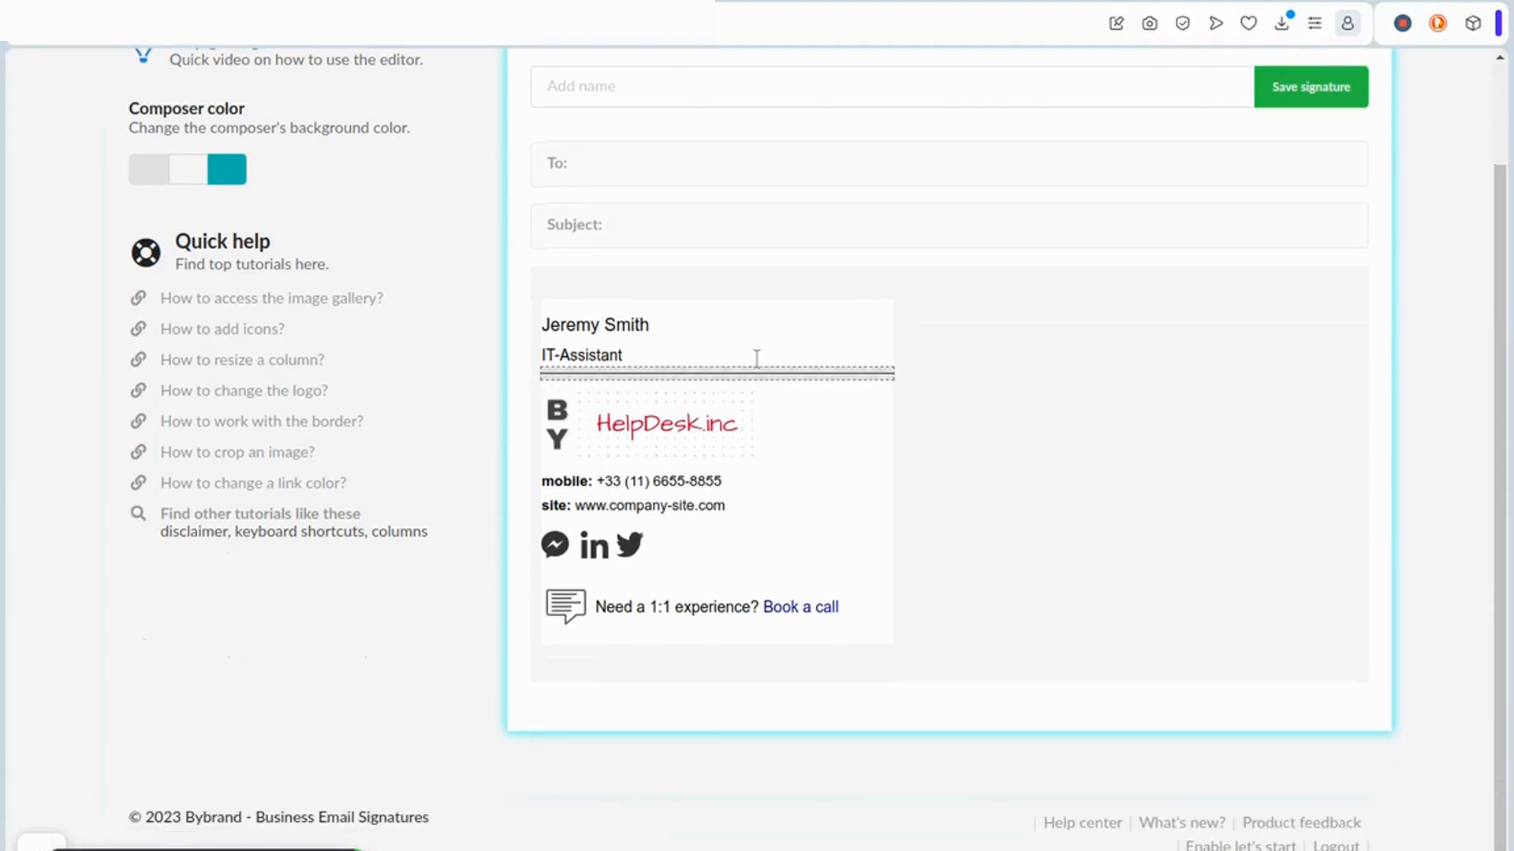
{"action": "left_click", "coordinate": [733, 318]}
{"action": "key", "text": "ctrl+a"}
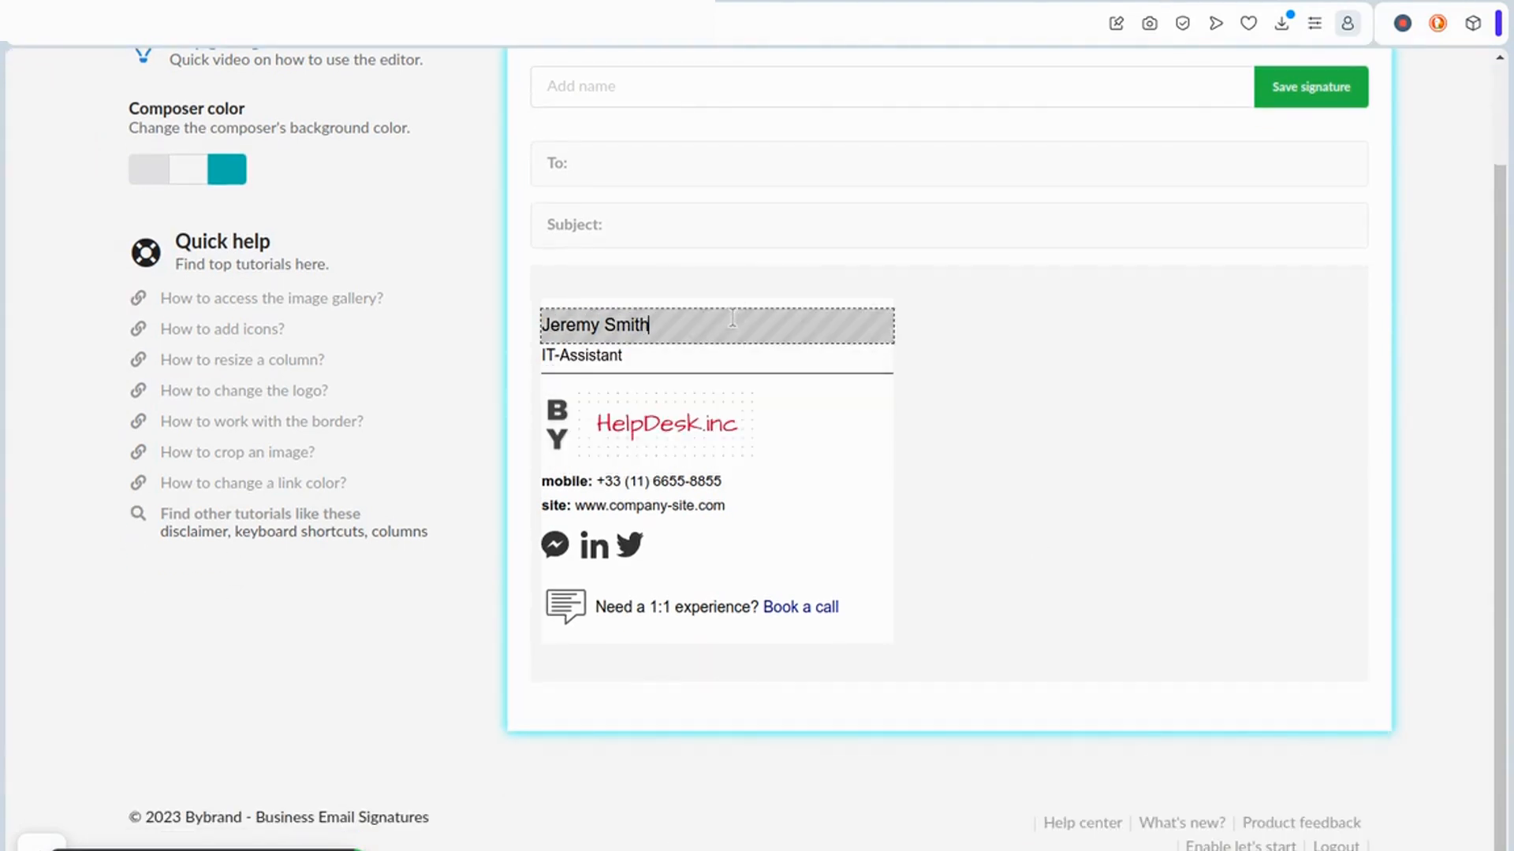
{"action": "key", "text": "BackSpace"}
{"action": "type", "text": "{{"}
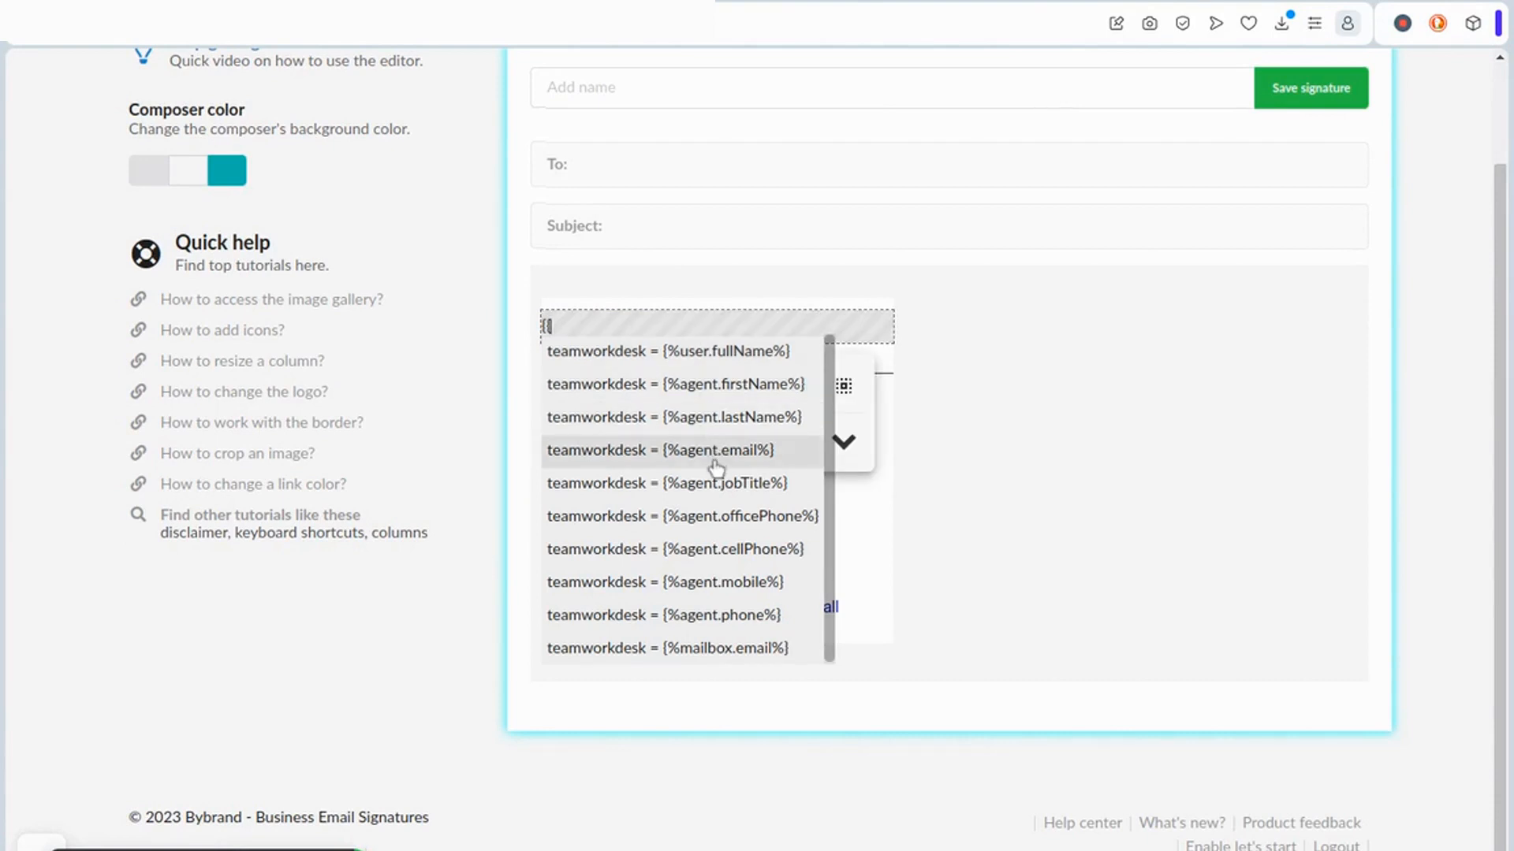
{"action": "left_click", "coordinate": [718, 351]}
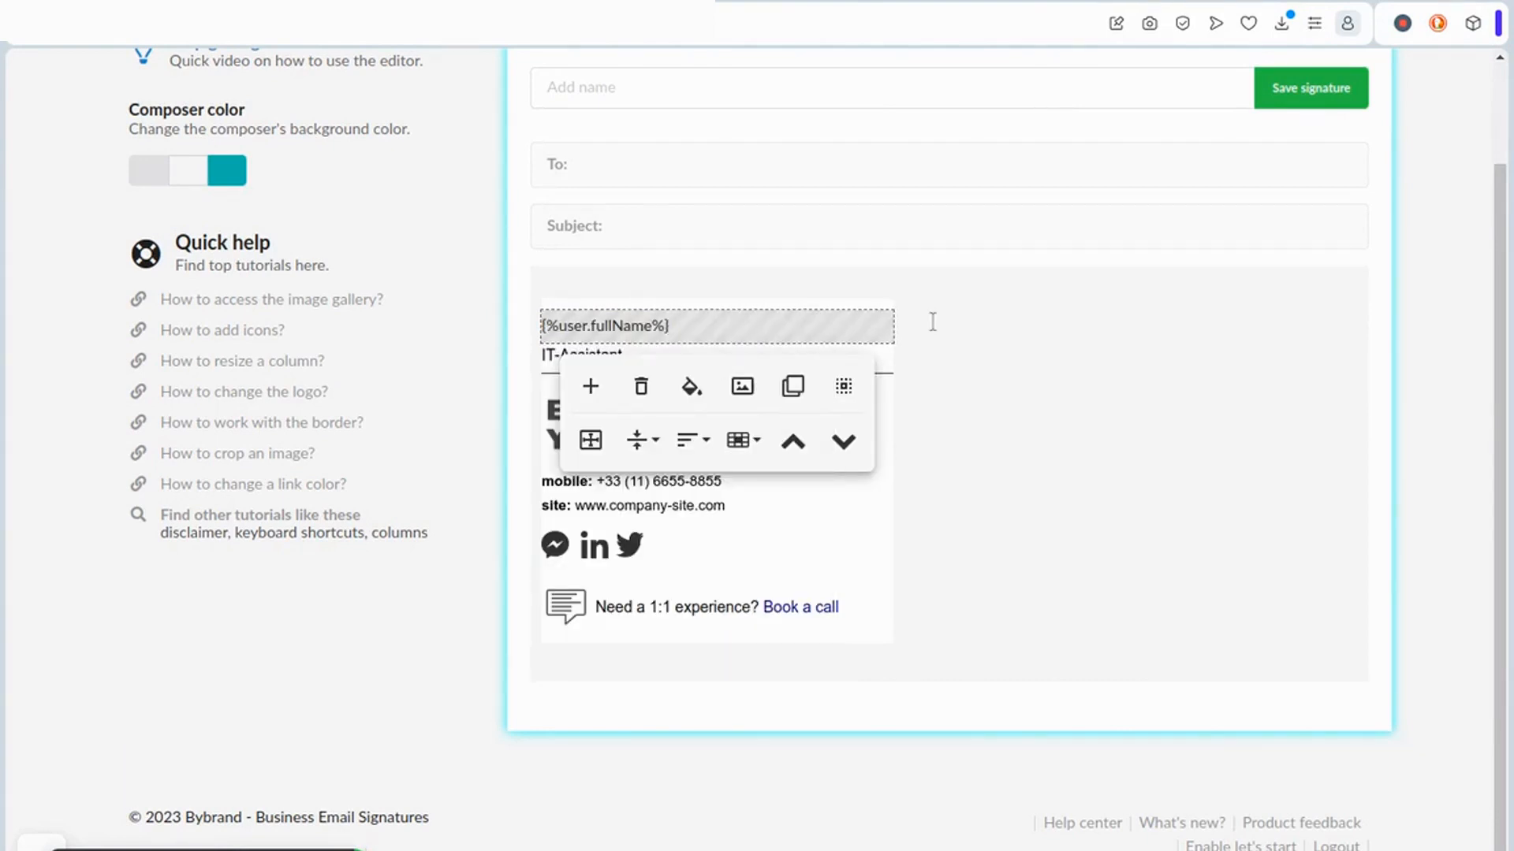
Replace the IT-Assistant job title with the Teamwork Desk placeholder {%agent.jobTitle%}.
{"action": "left_click", "coordinate": [724, 355]}
{"action": "key", "text": "ctrl+a"}
{"action": "key", "text": "BackSpace"}
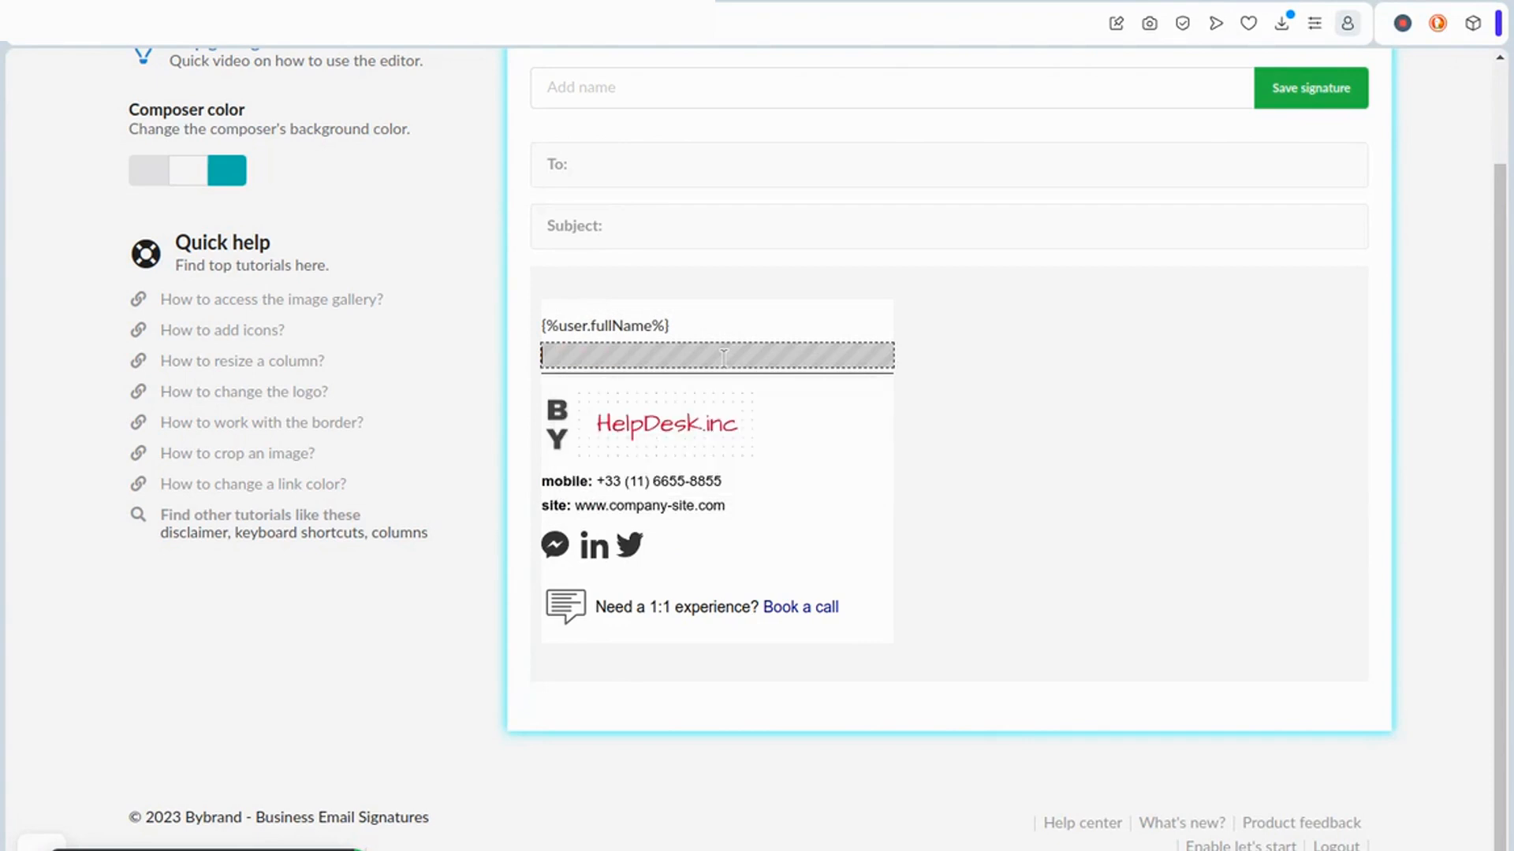
{"action": "type", "text": "{{"}
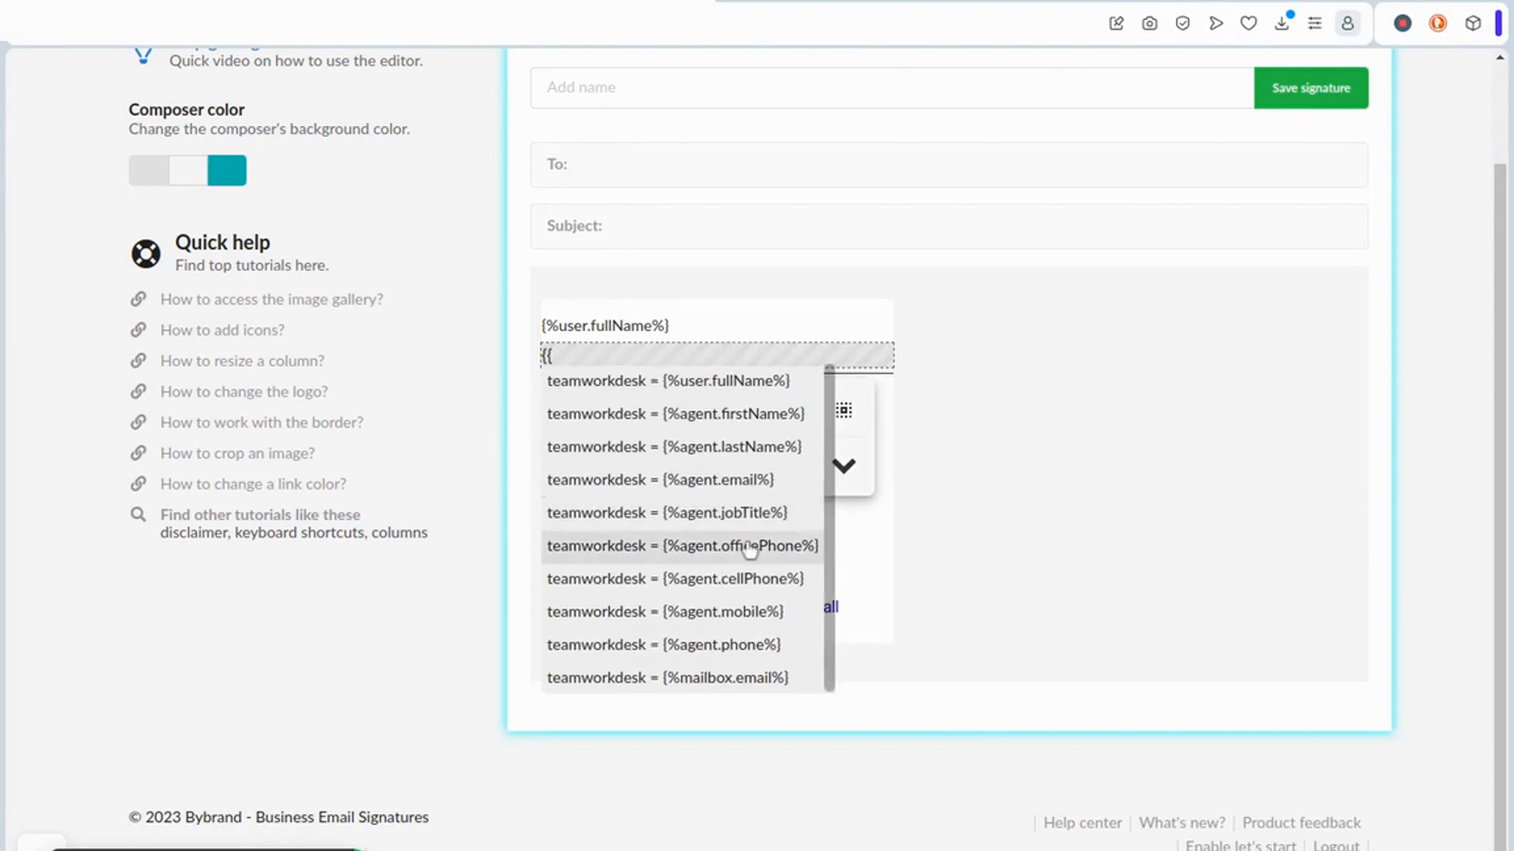
{"action": "left_click", "coordinate": [714, 514]}
{"action": "left_click", "coordinate": [1055, 318]}
Format the {%user.fullName%} placeholder with black, bold text in a larger font size.
{"action": "left_click", "coordinate": [862, 331]}
{"action": "left_click", "coordinate": [862, 330]}
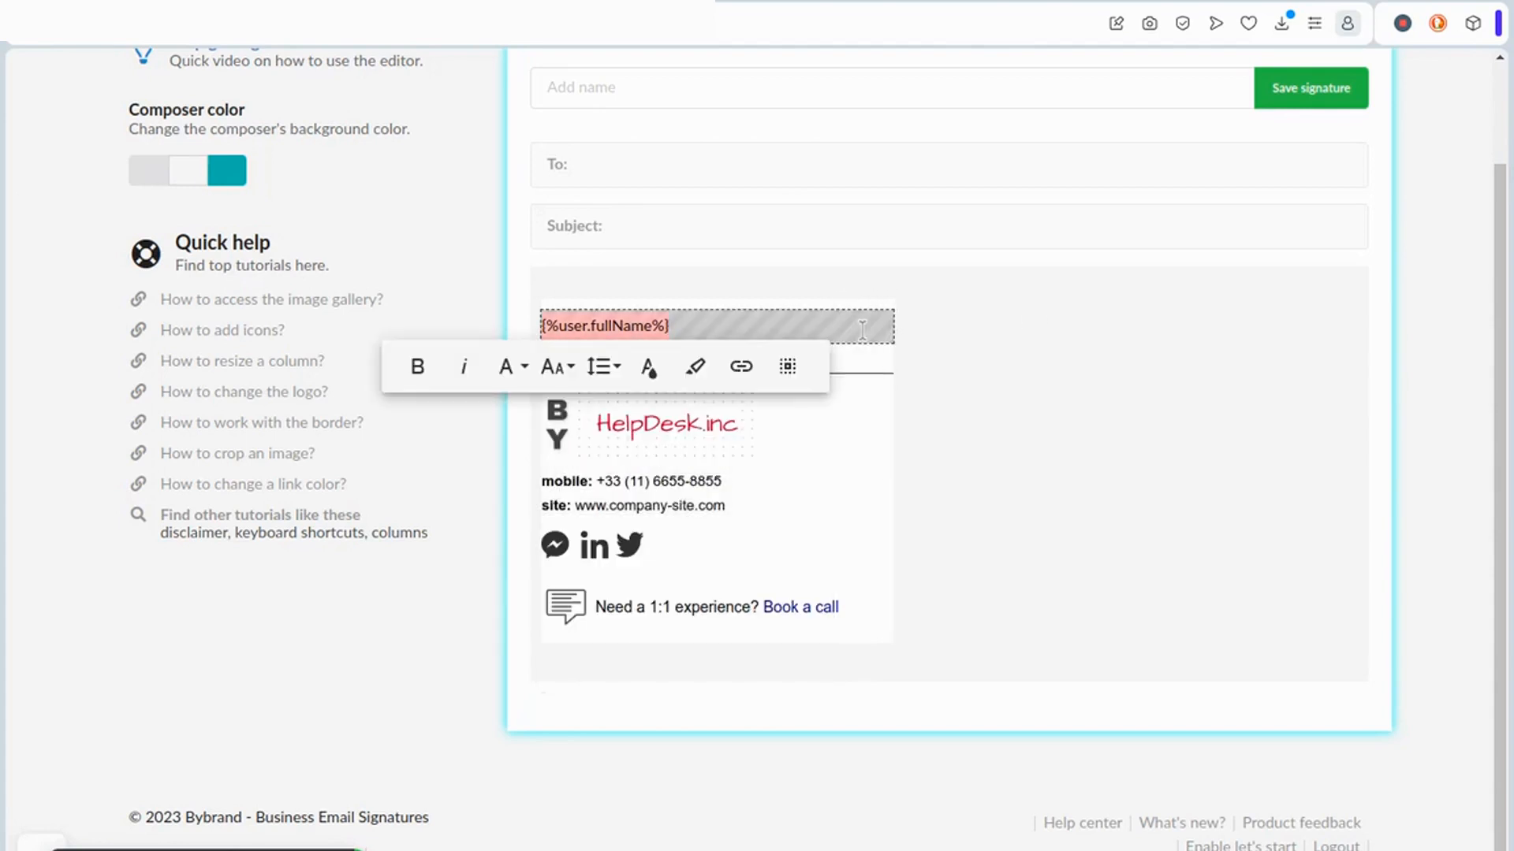
{"action": "left_click", "coordinate": [650, 365]}
{"action": "left_click", "coordinate": [838, 475]}
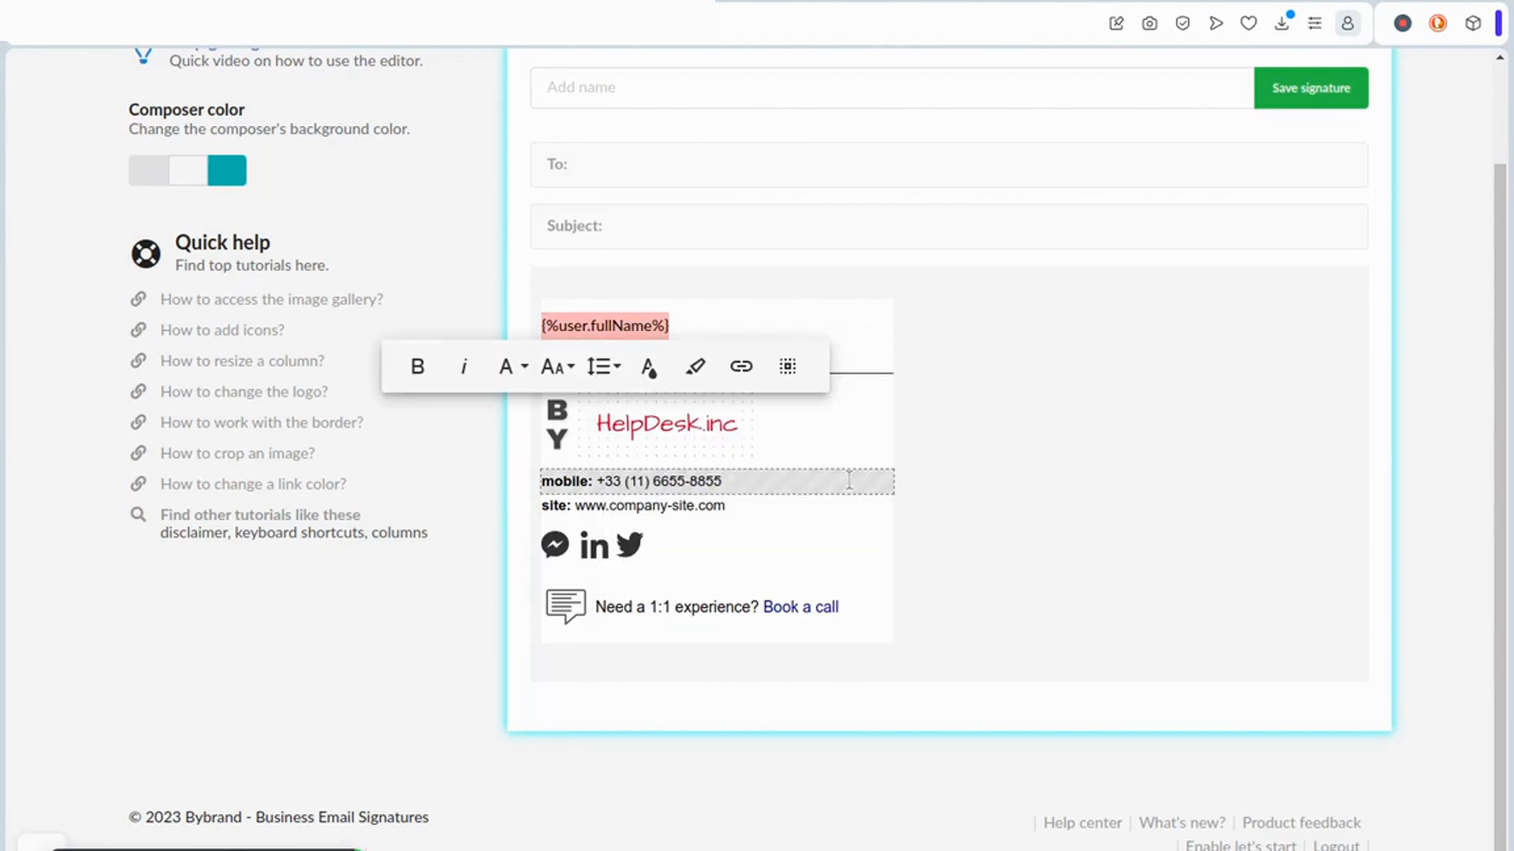
{"action": "left_click", "coordinate": [546, 368]}
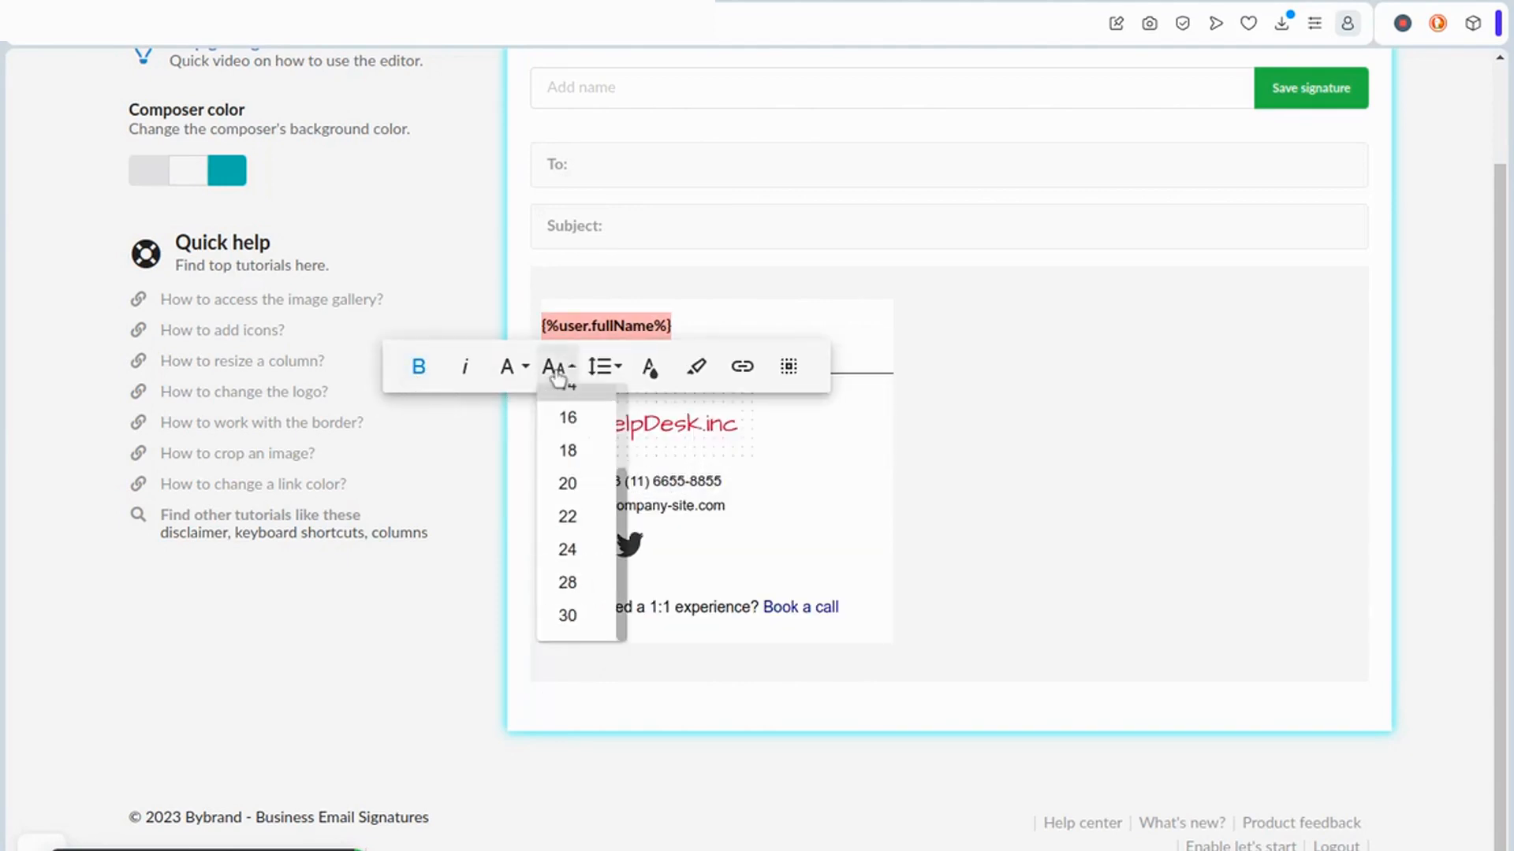
{"action": "left_click", "coordinate": [568, 463]}
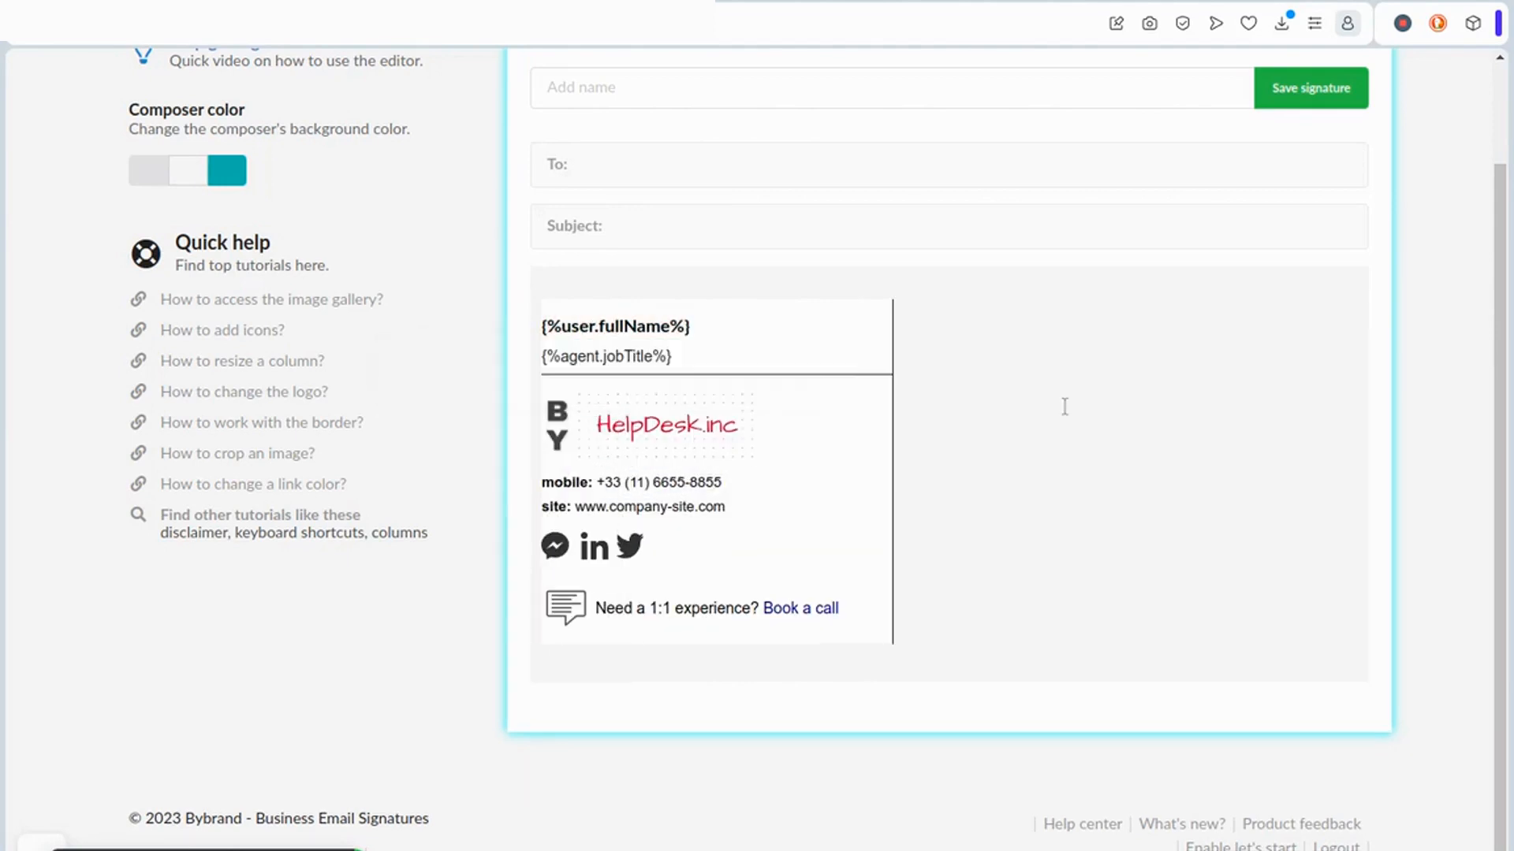
Set the text colour of the {%agent.jobTitle%} placeholder to black.
{"action": "left_click", "coordinate": [772, 354]}
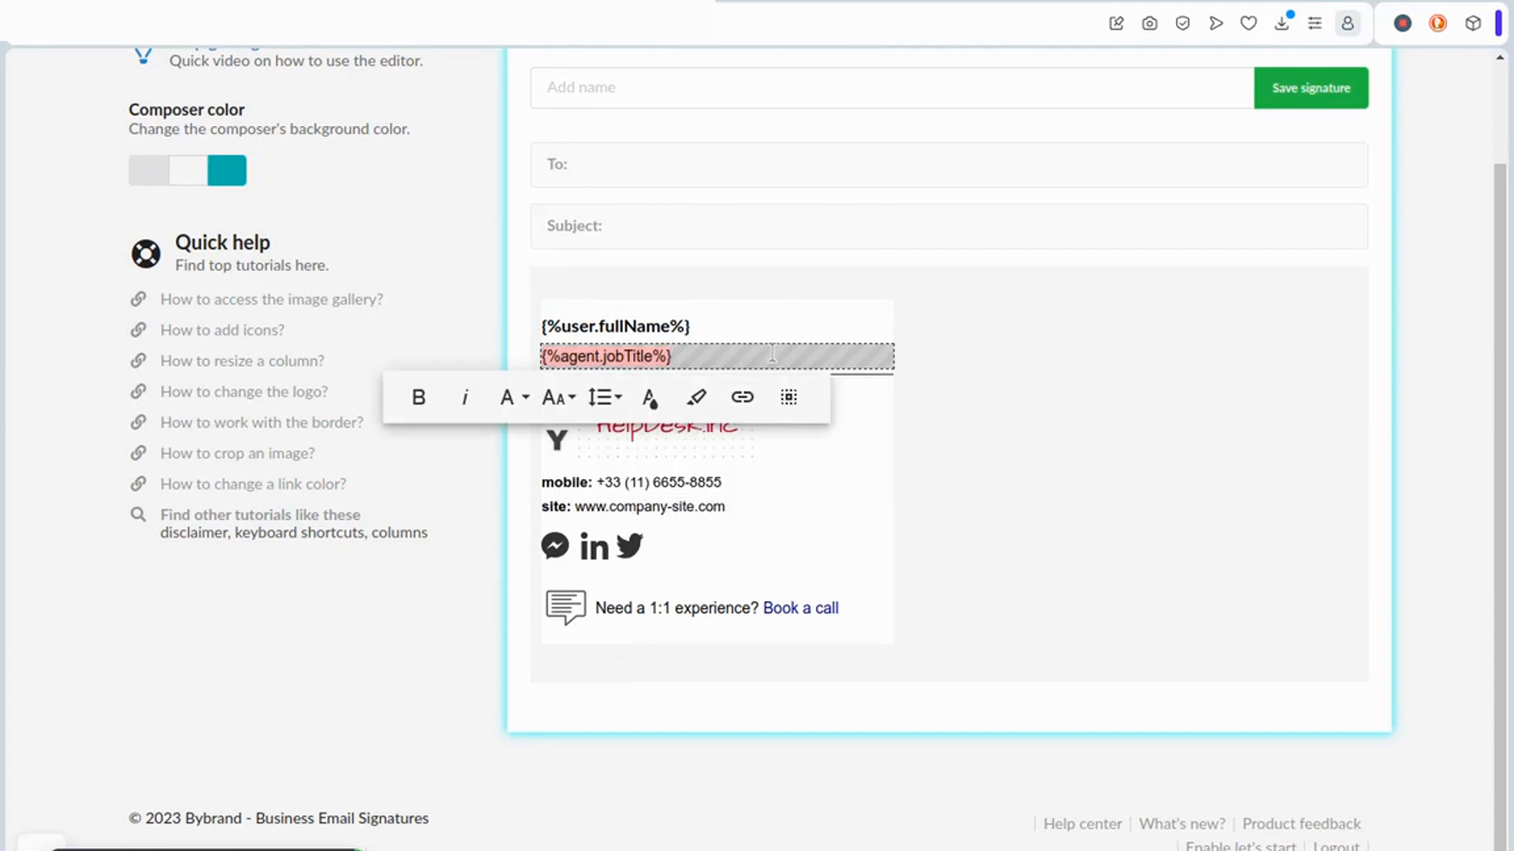
{"action": "left_click", "coordinate": [652, 397]}
{"action": "left_click", "coordinate": [868, 513]}
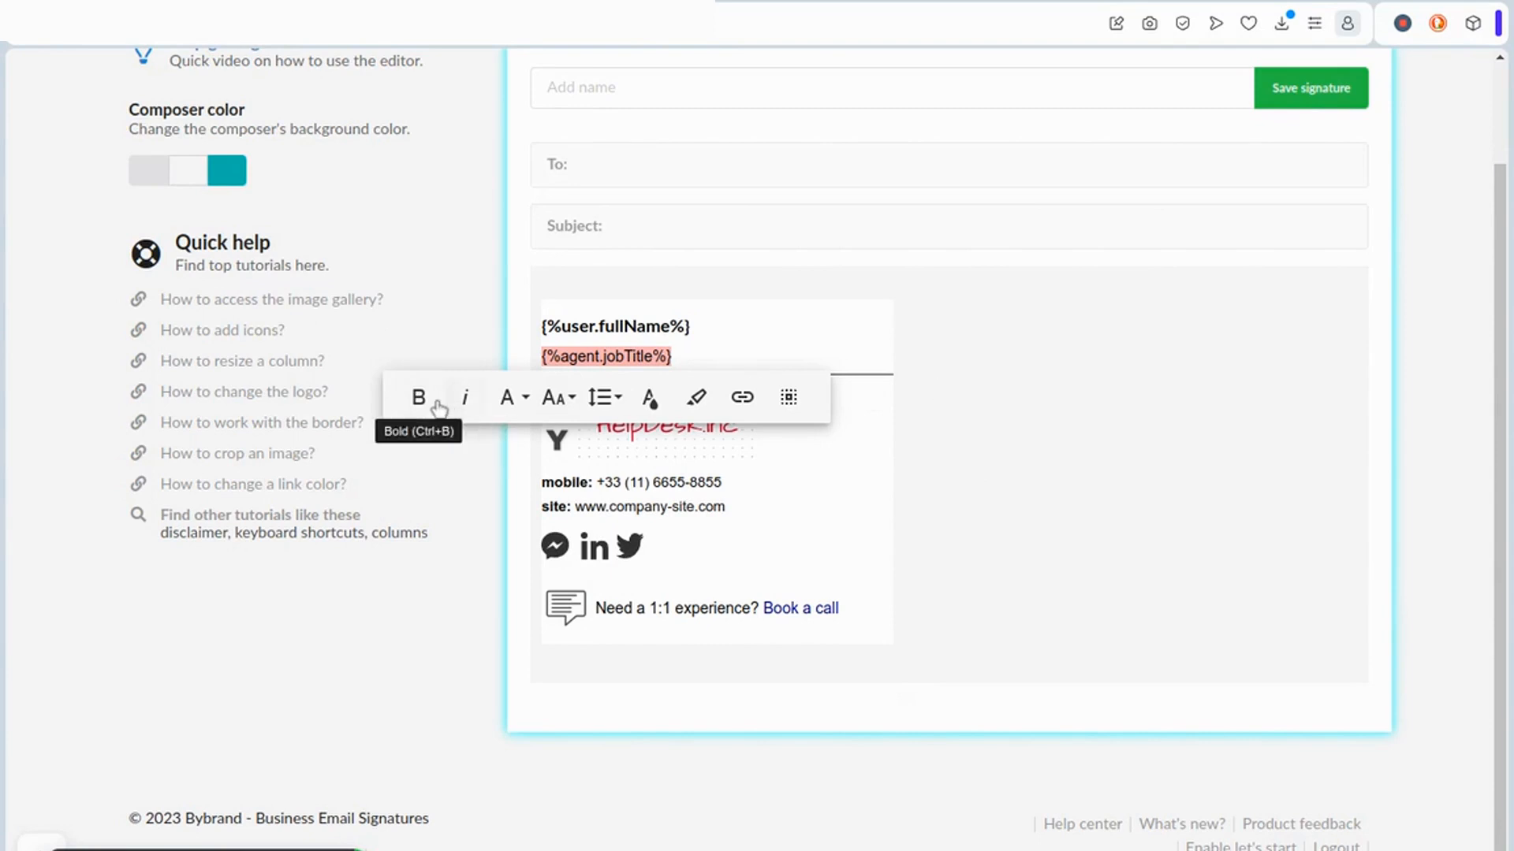
{"action": "left_click", "coordinate": [1031, 370]}
Delete the divider line under the job title and slightly shrink the HelpDesk.inc logo.
{"action": "left_click", "coordinate": [858, 356]}
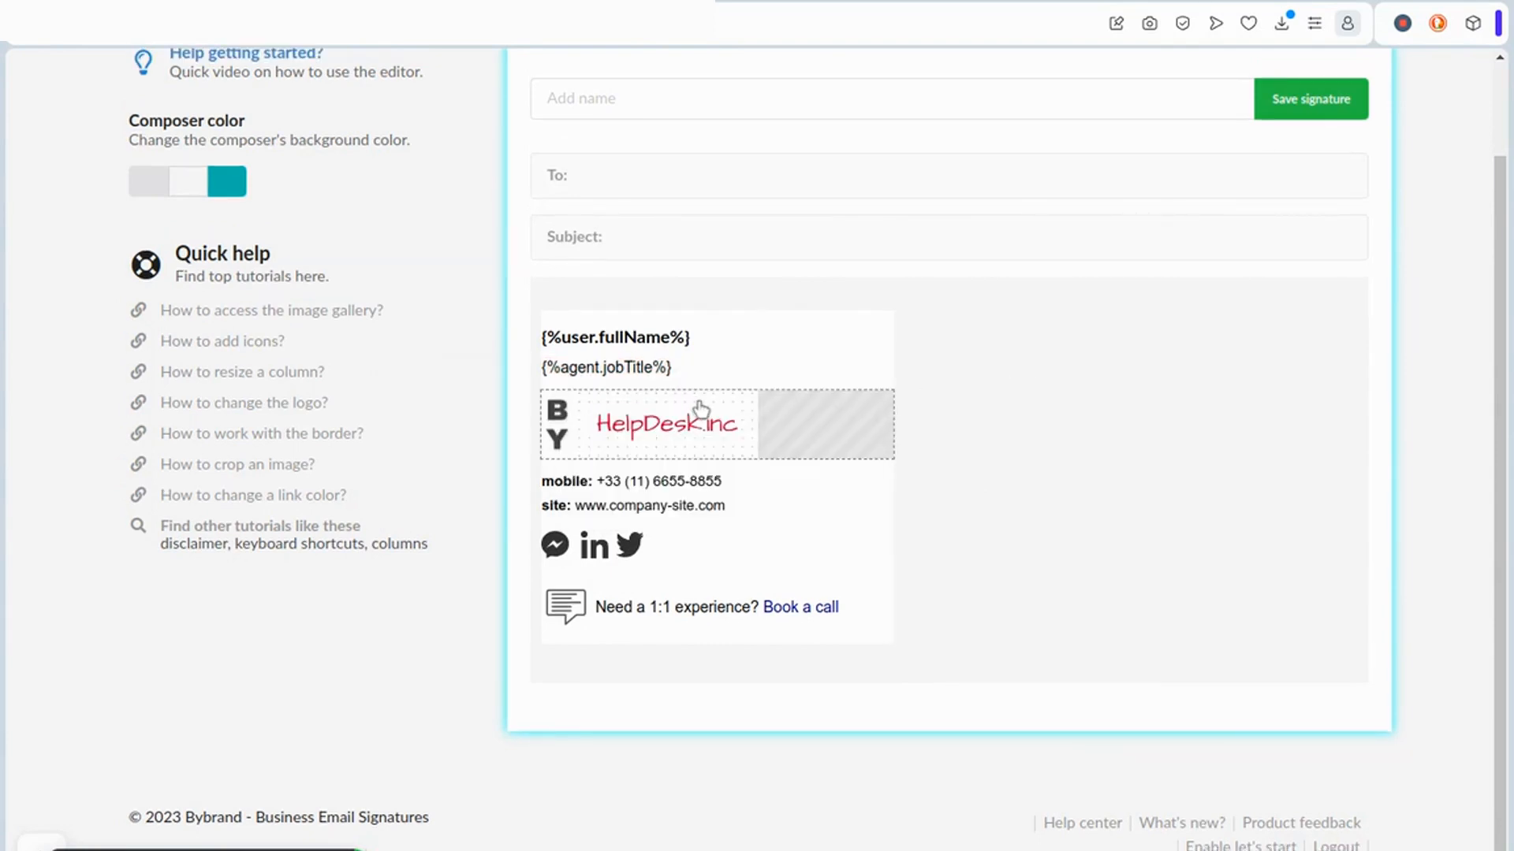
{"action": "left_click", "coordinate": [694, 408]}
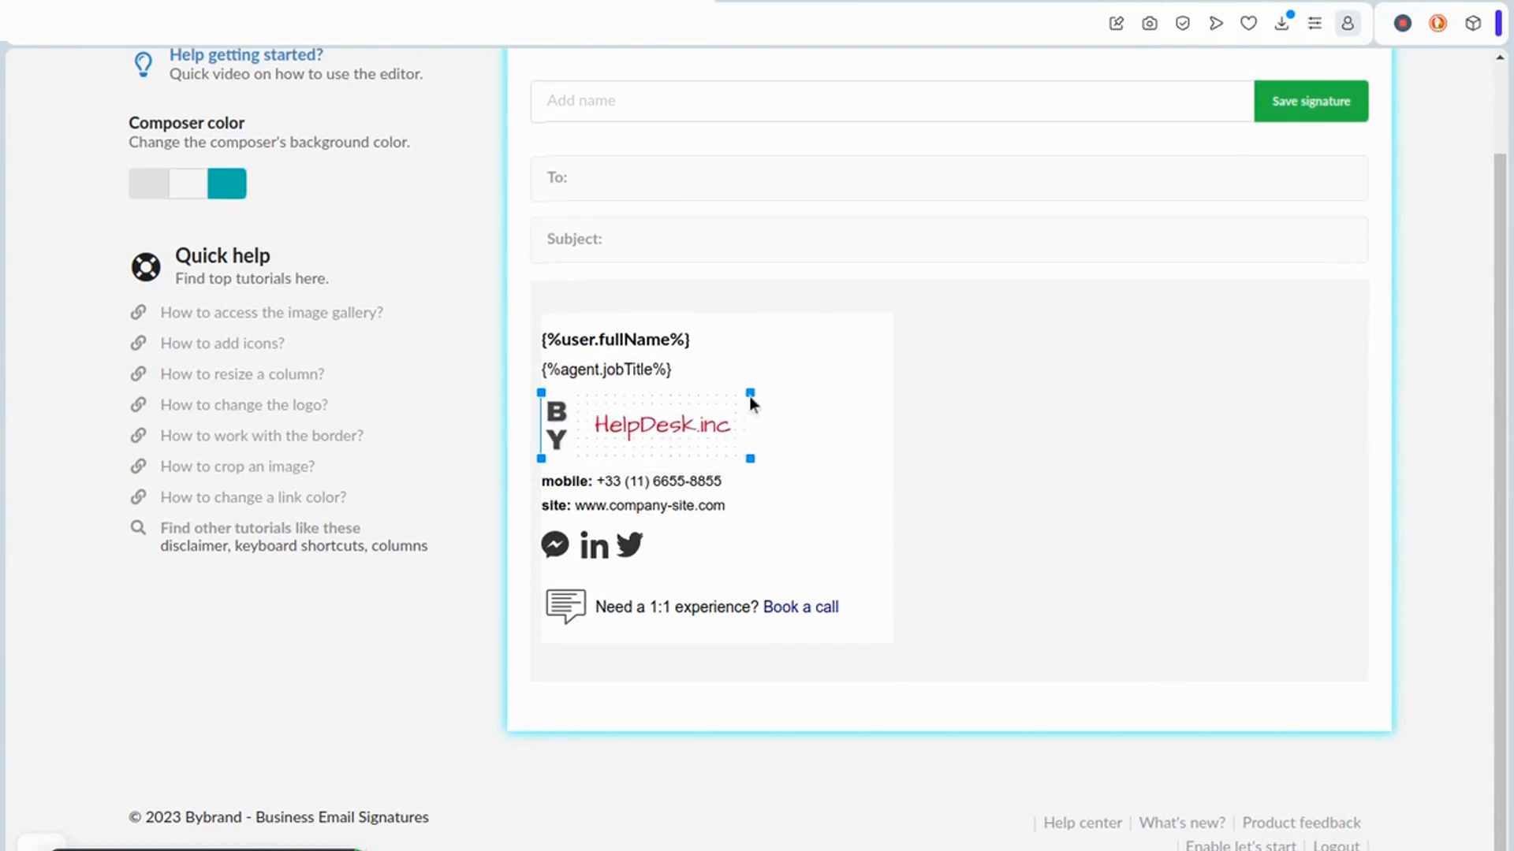
{"action": "left_click", "coordinate": [976, 414]}
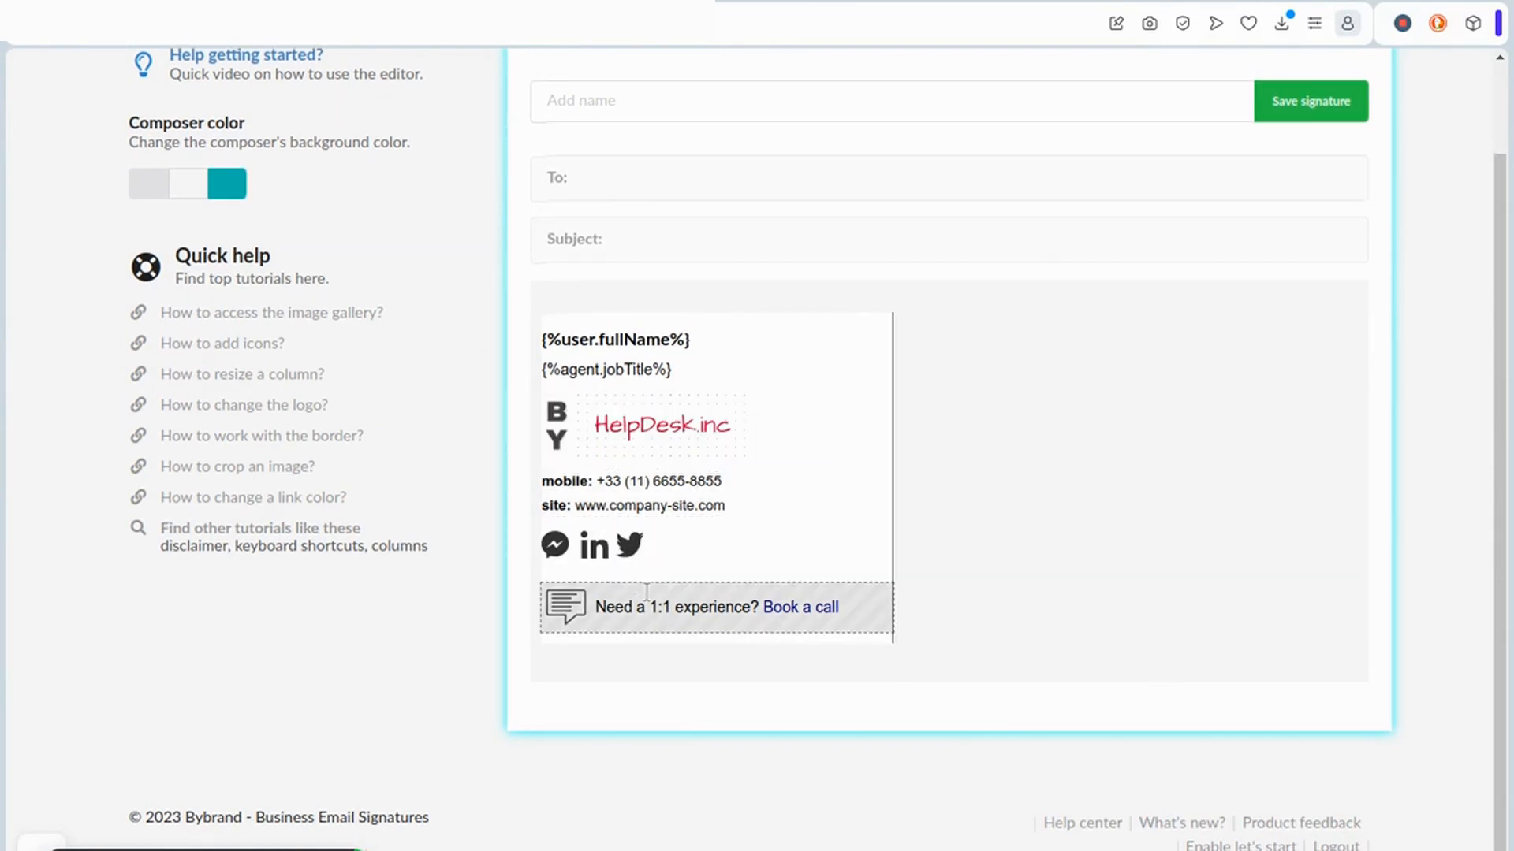
Save the signature under the name "Teamwork Desk Inbox" and copy it for pasting in email.
{"action": "left_click", "coordinate": [718, 100]}
{"action": "type", "text": "Teamwork Desk Inbo"}
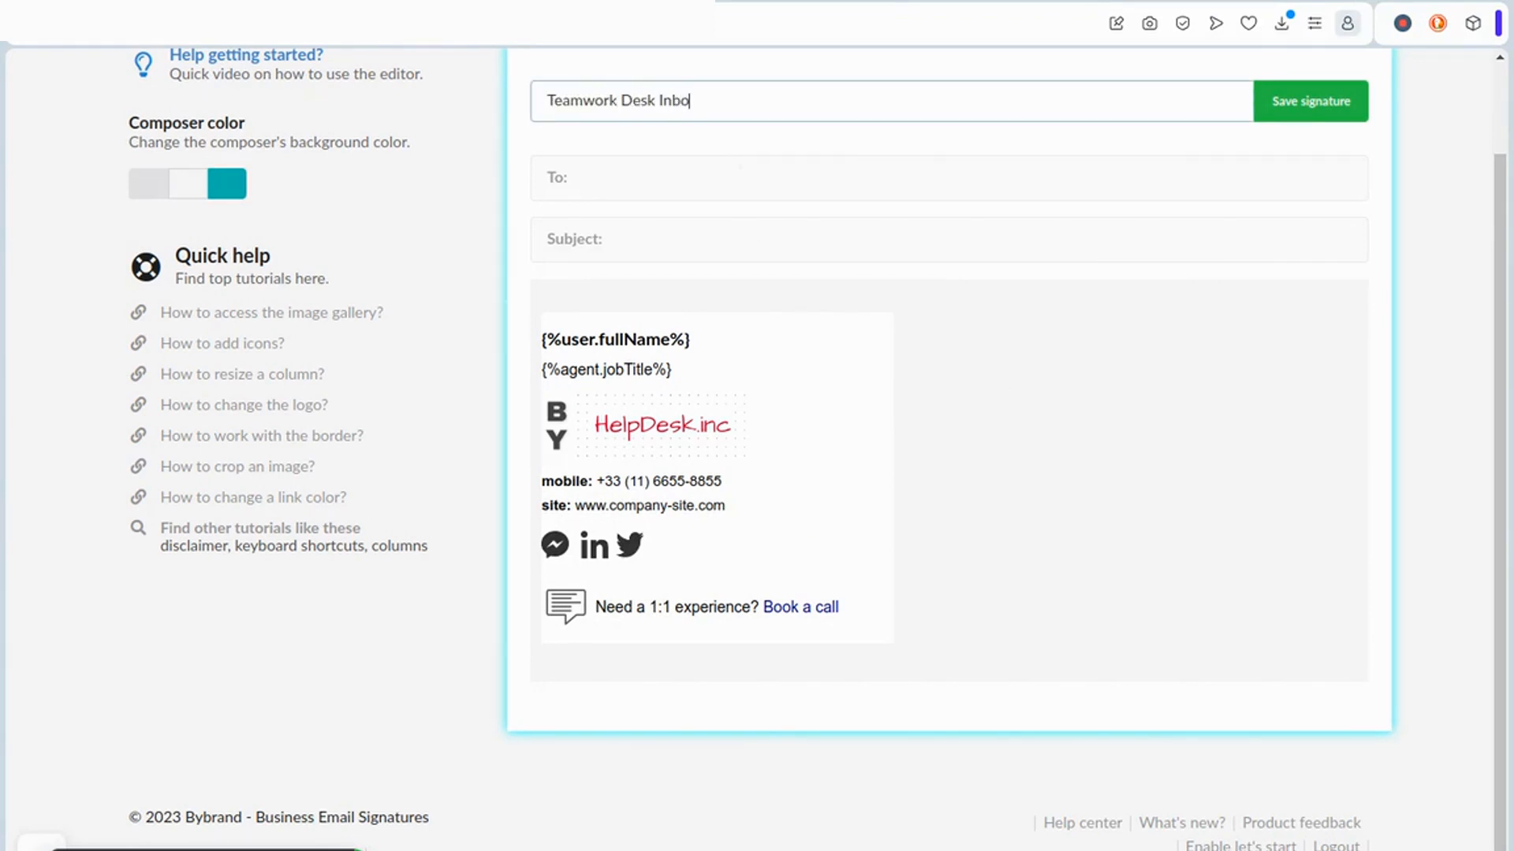
{"action": "key", "text": "Return"}
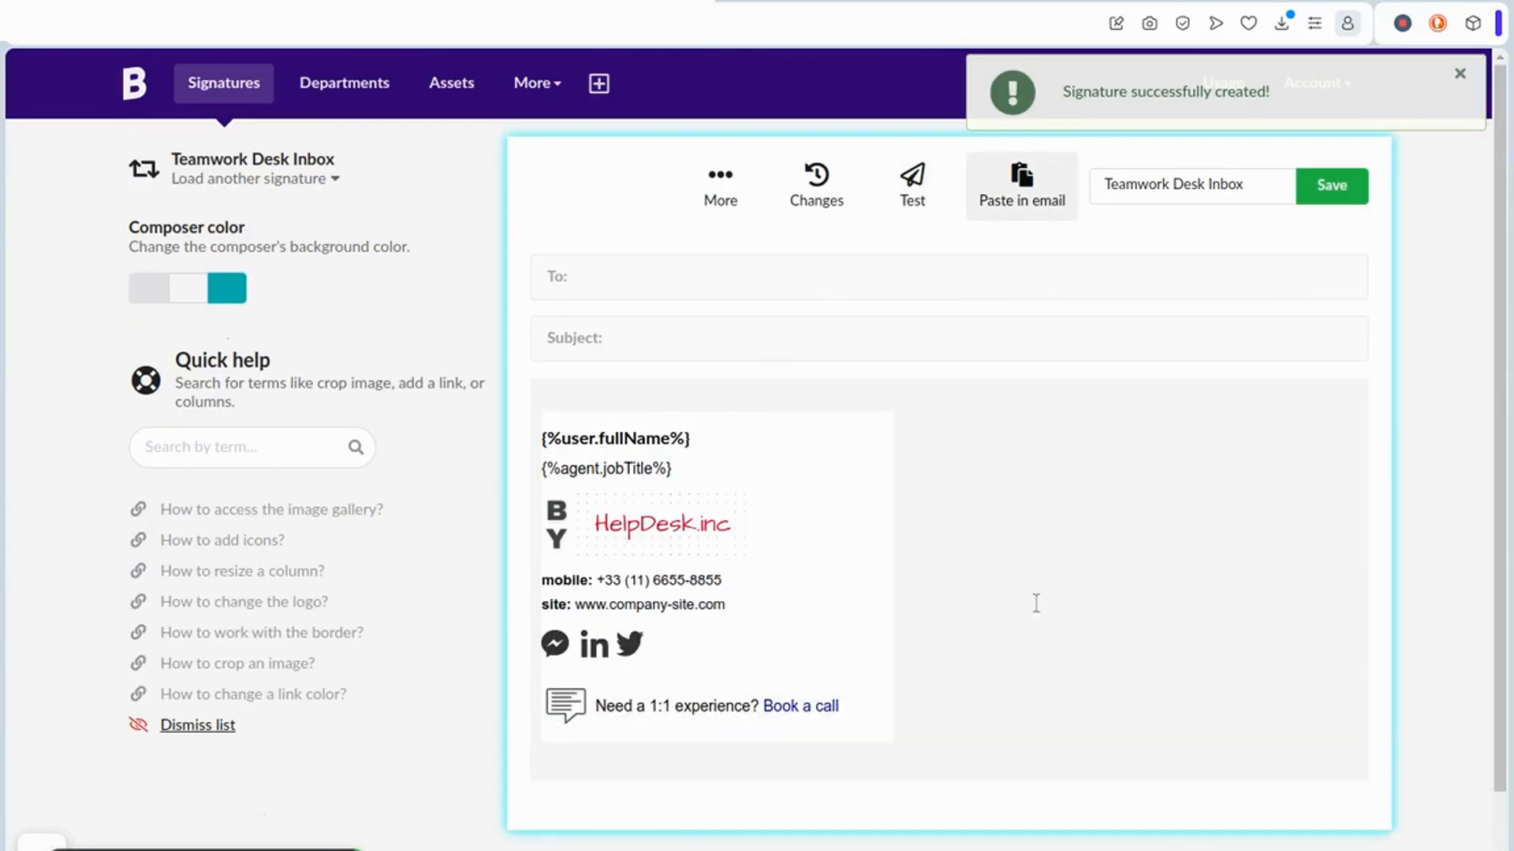
{"action": "left_click", "coordinate": [1022, 201]}
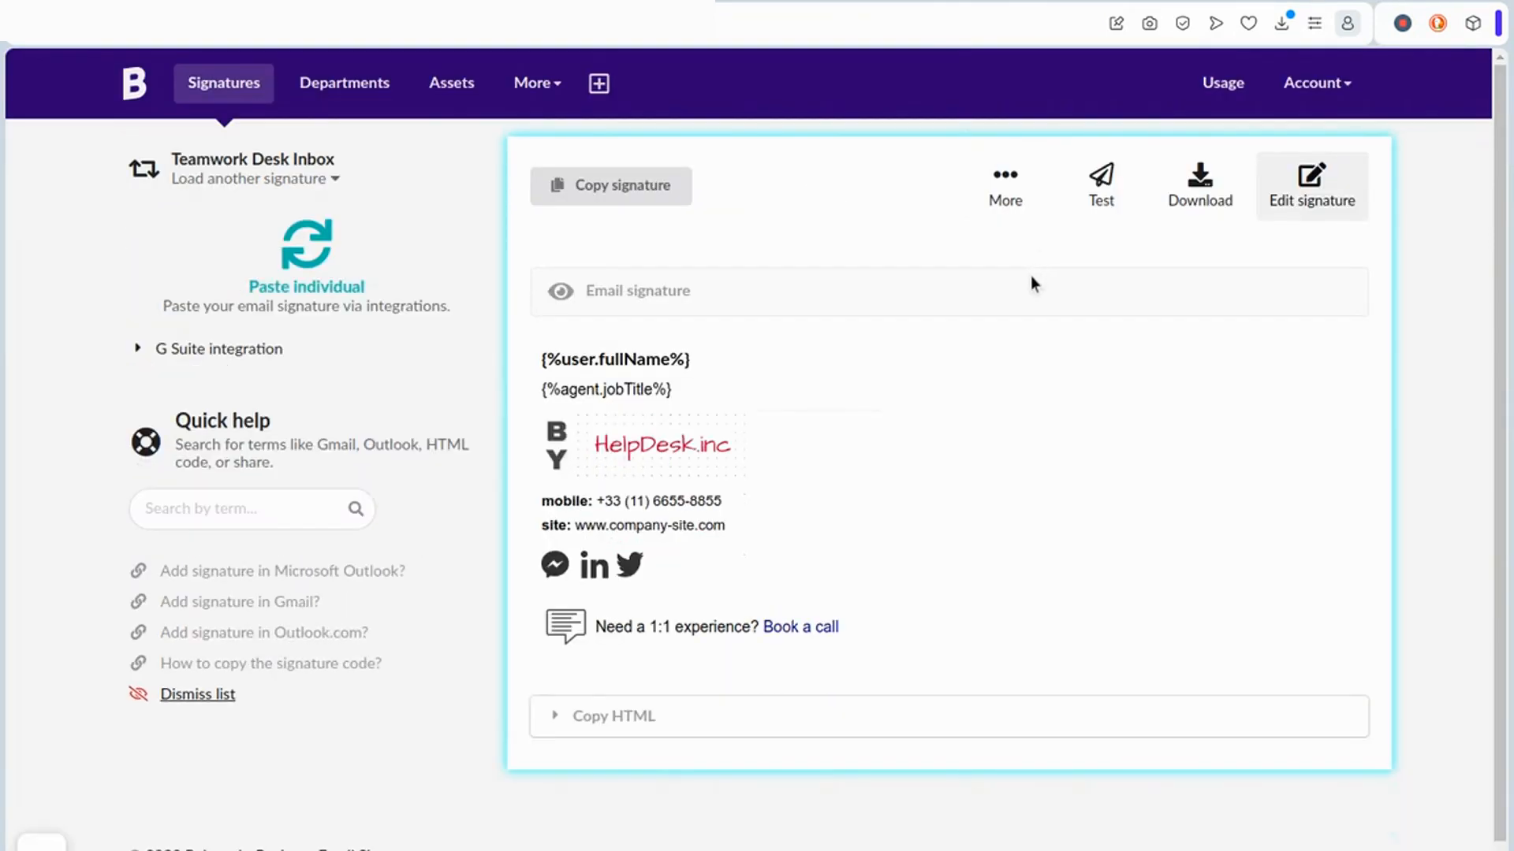
{"action": "left_click", "coordinate": [619, 187]}
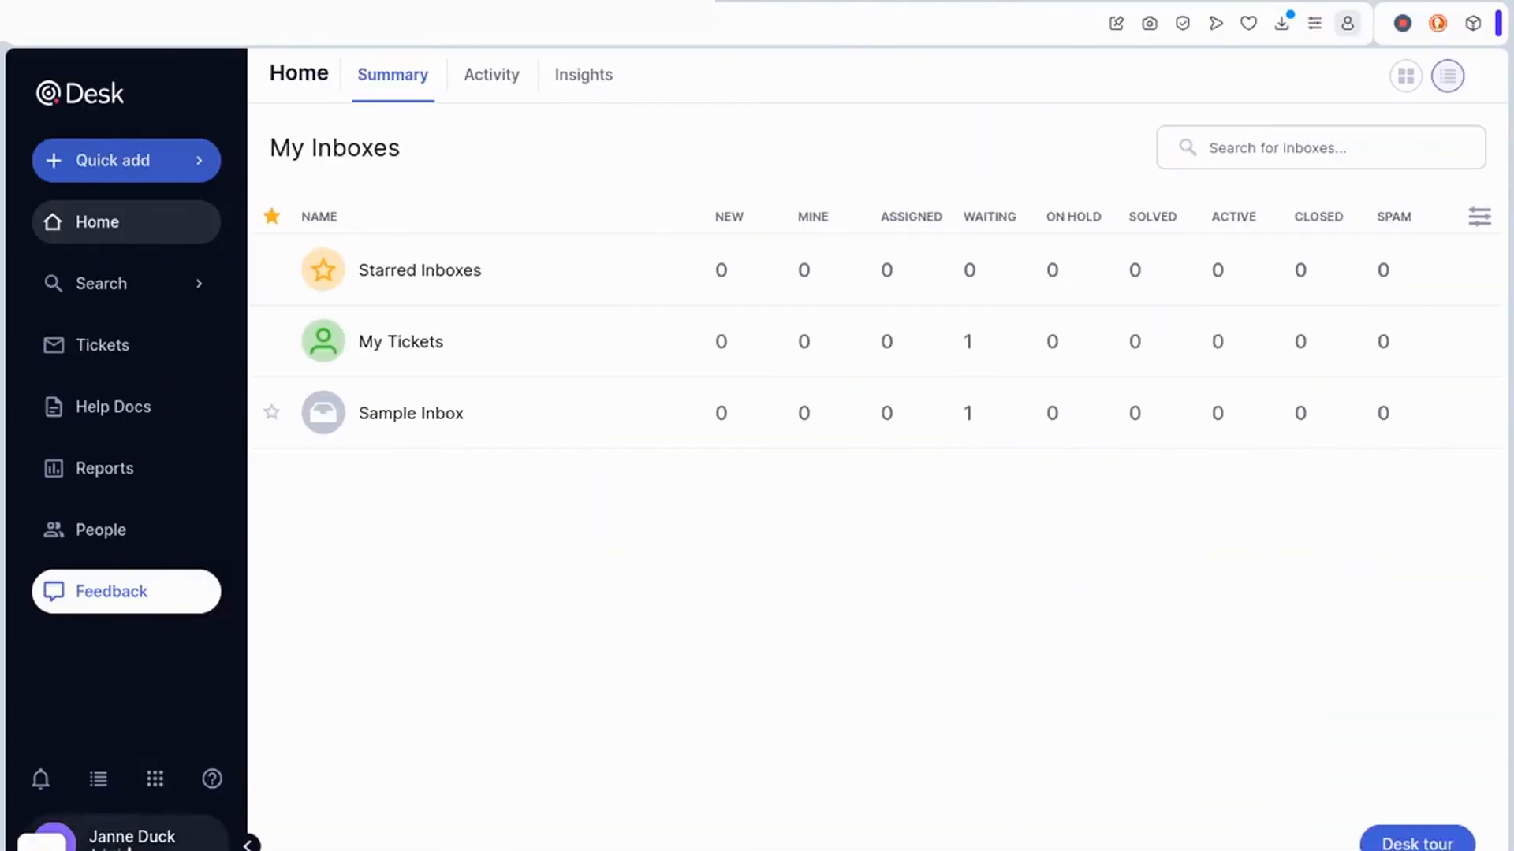
In Teamwork Desk, open the settings of the Sample Inbox for editing.
{"action": "left_click", "coordinate": [129, 848]}
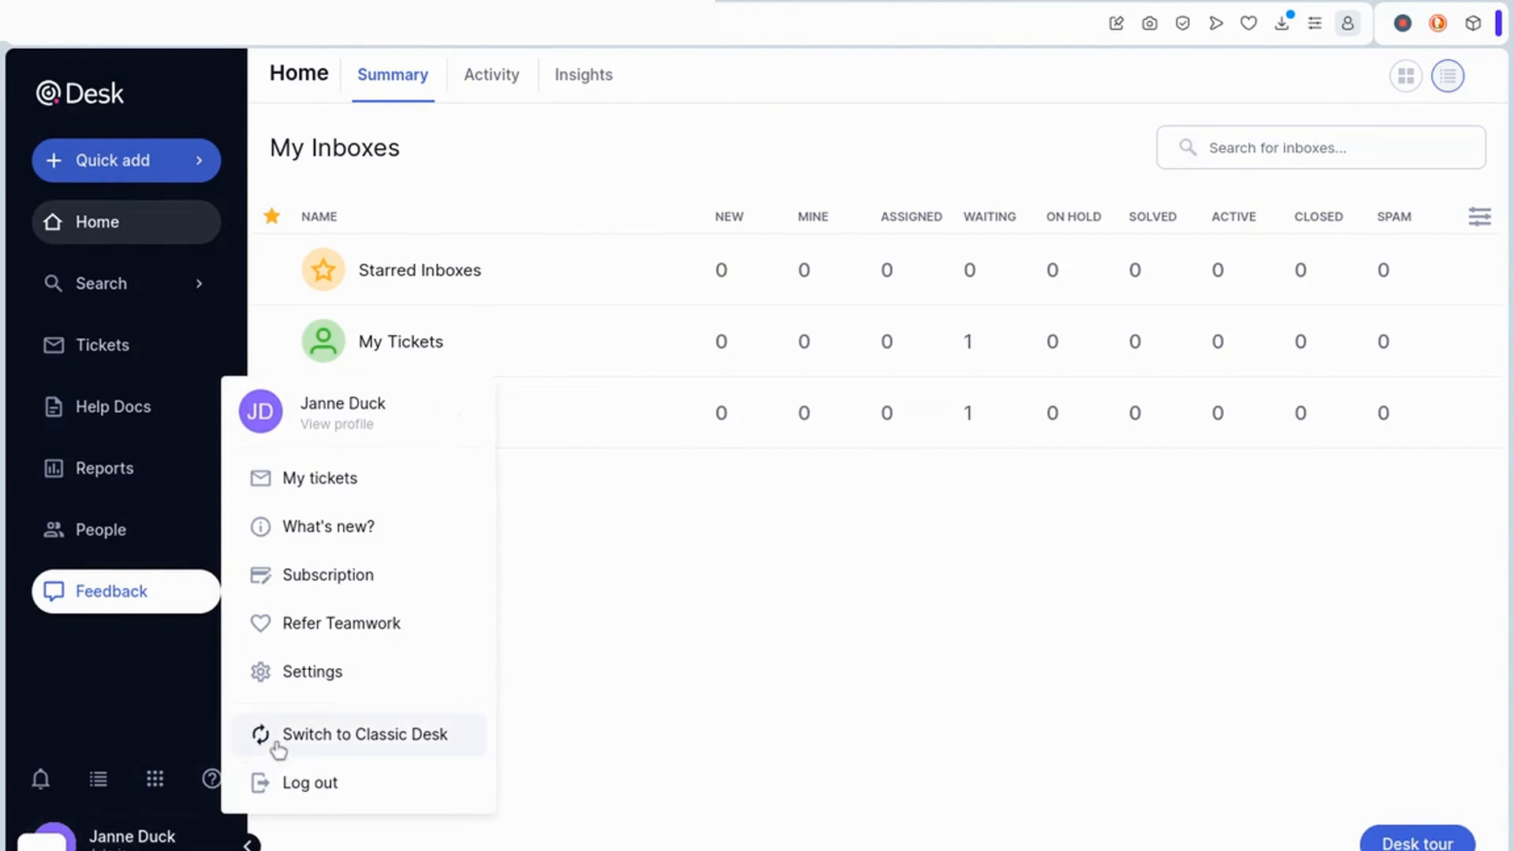
{"action": "left_click", "coordinate": [310, 676]}
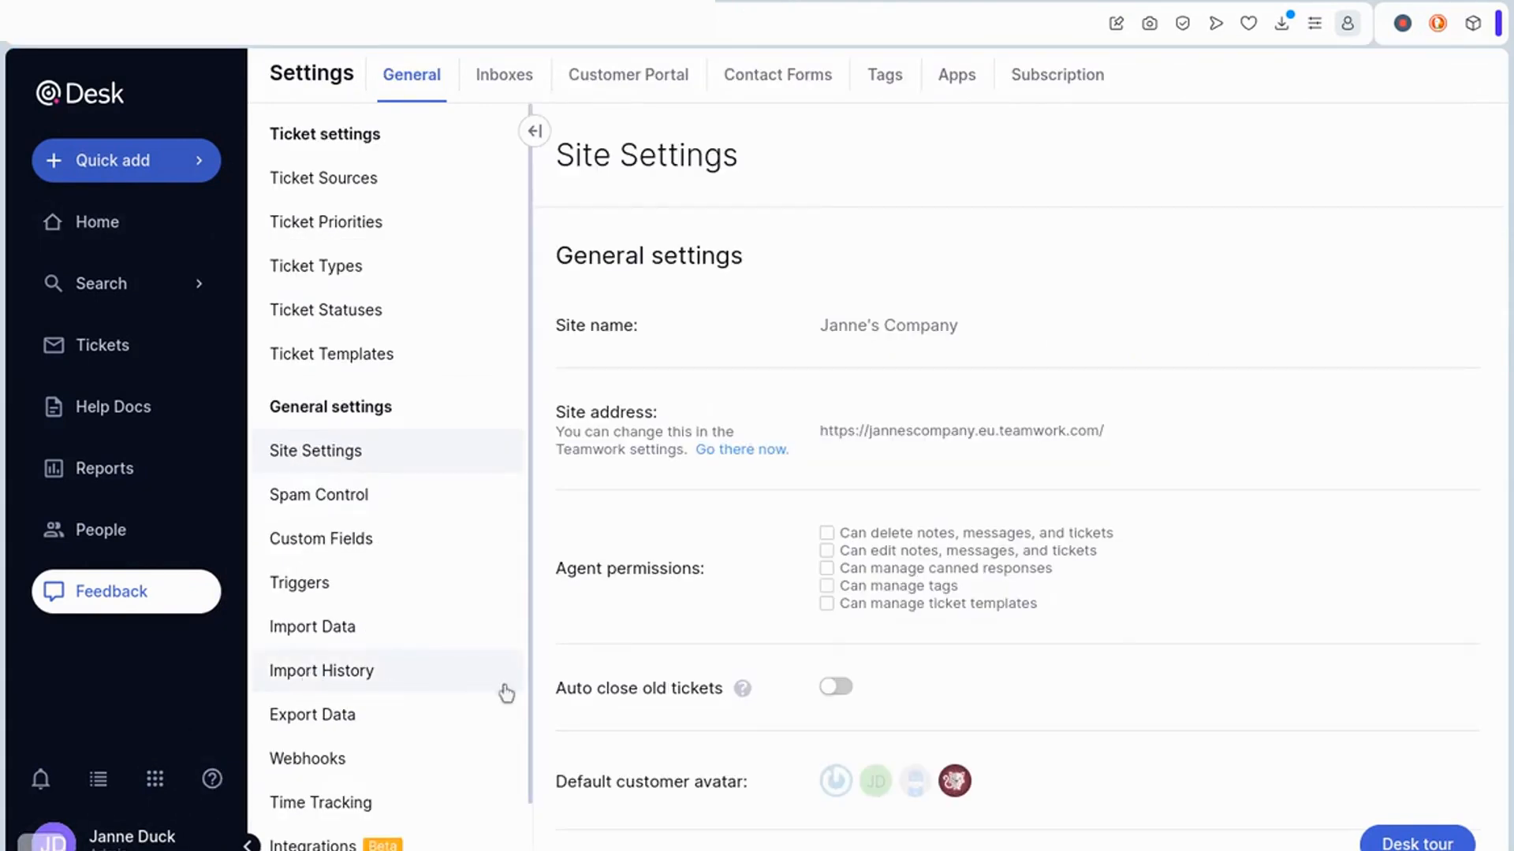
{"action": "left_click", "coordinate": [504, 76]}
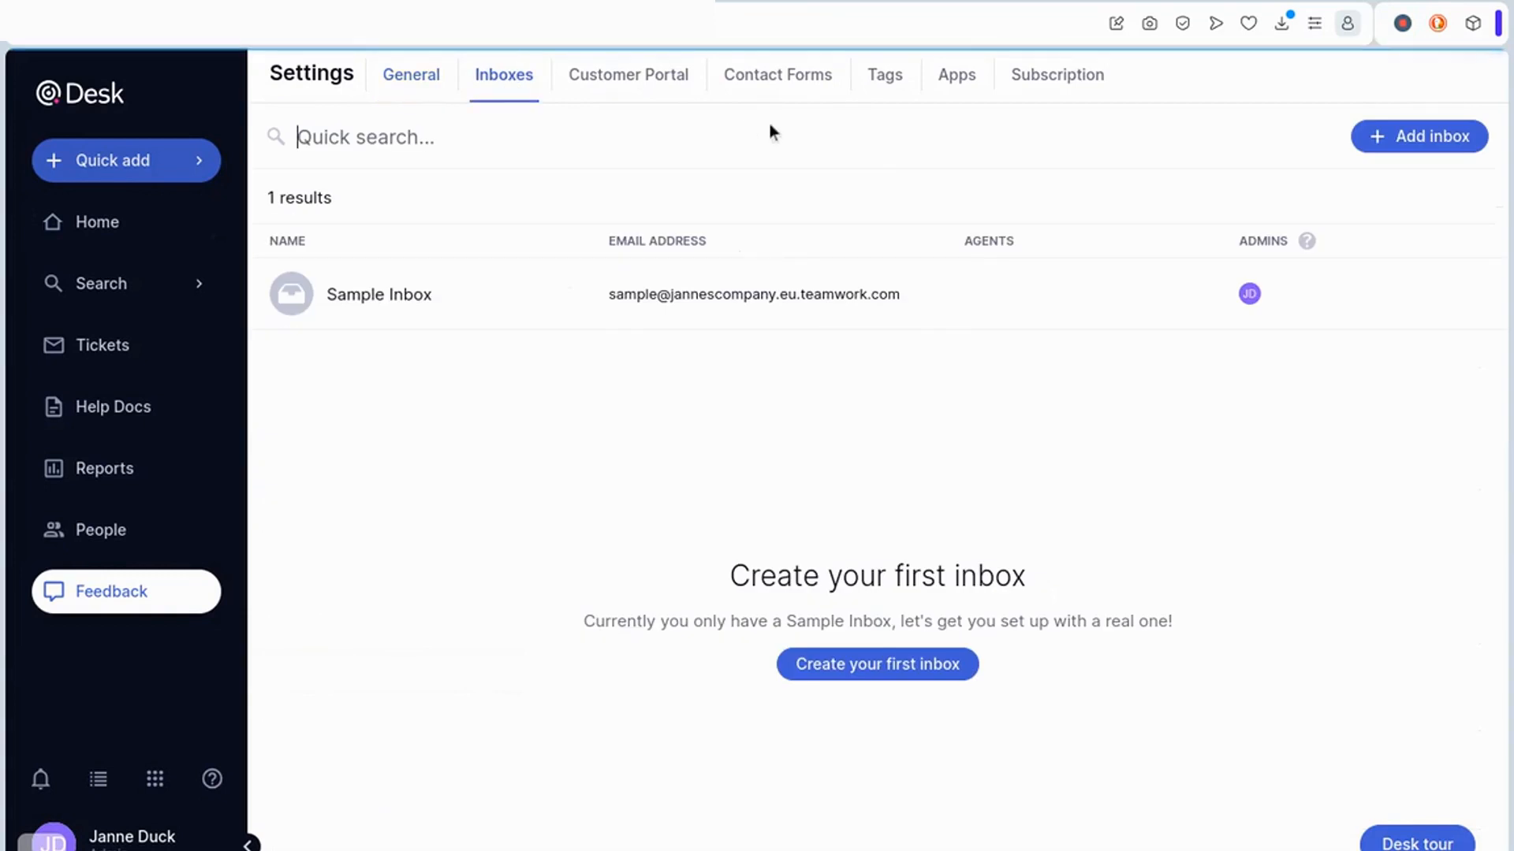
{"action": "left_click", "coordinate": [1189, 303]}
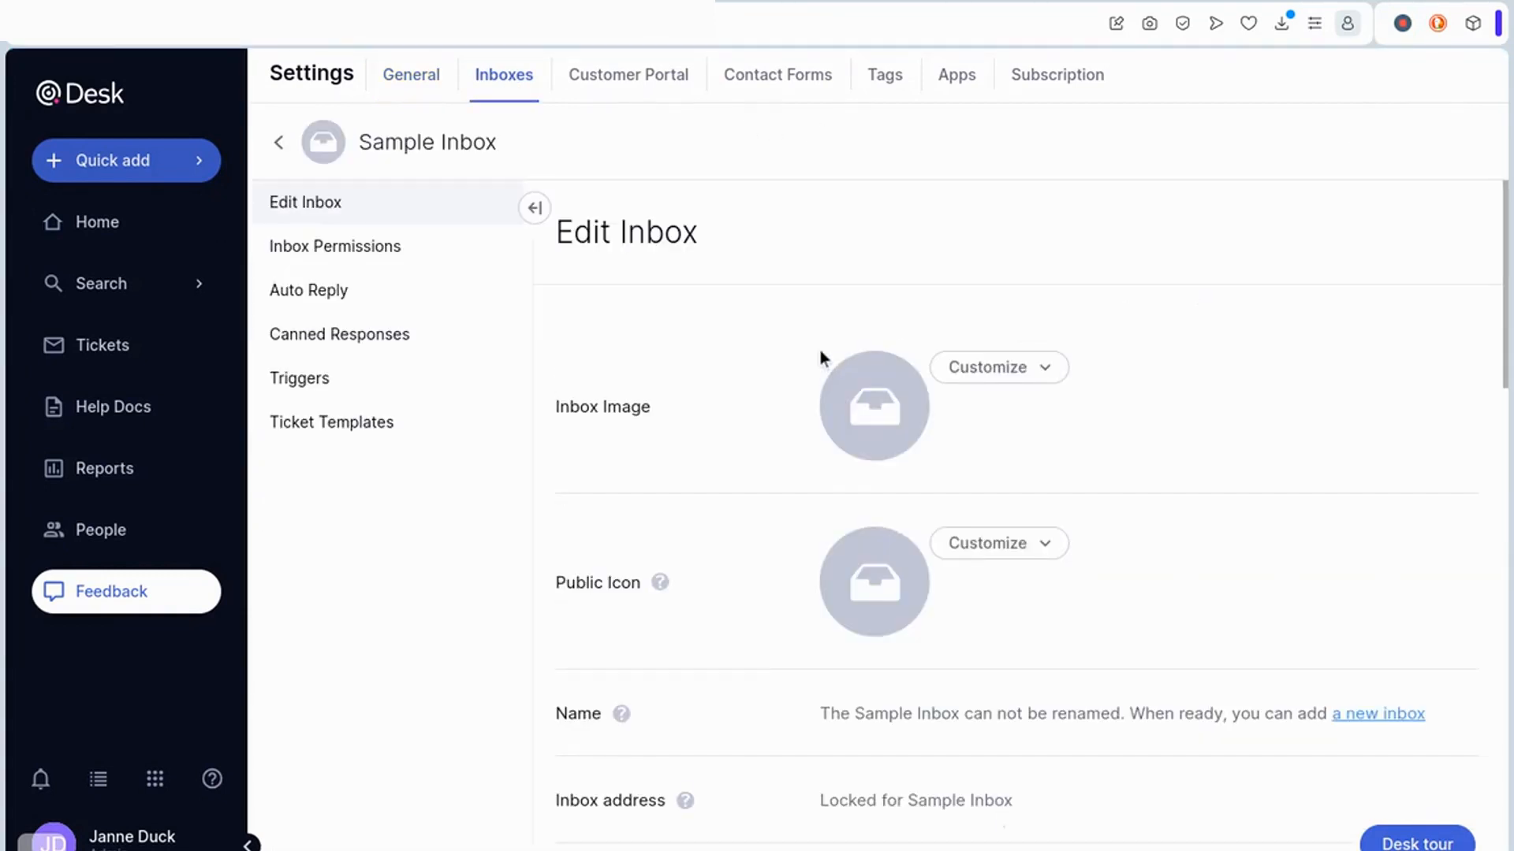
{"action": "scroll", "coordinate": [819, 350], "scroll_direction": "down", "scroll_amount": 12}
{"action": "scroll", "coordinate": [796, 369], "scroll_direction": "down", "scroll_amount": 3}
{"action": "left_click_drag", "start_coordinate": [550, 532], "coordinate": [681, 532]}
{"action": "left_click", "coordinate": [756, 530]}
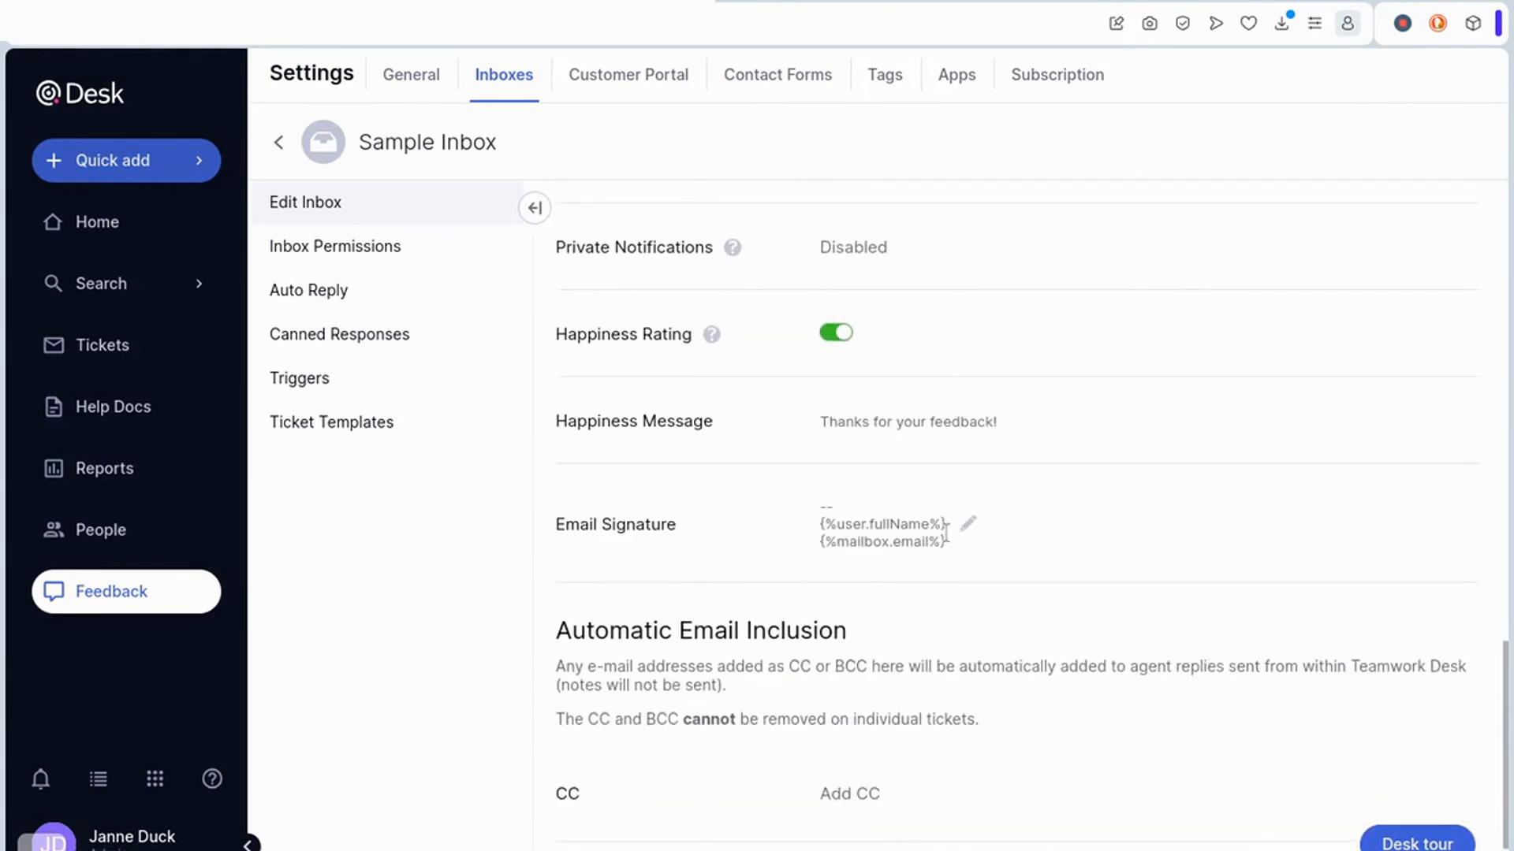
{"action": "left_click", "coordinate": [967, 530]}
{"action": "scroll", "coordinate": [1007, 601], "scroll_direction": "down", "scroll_amount": 2}
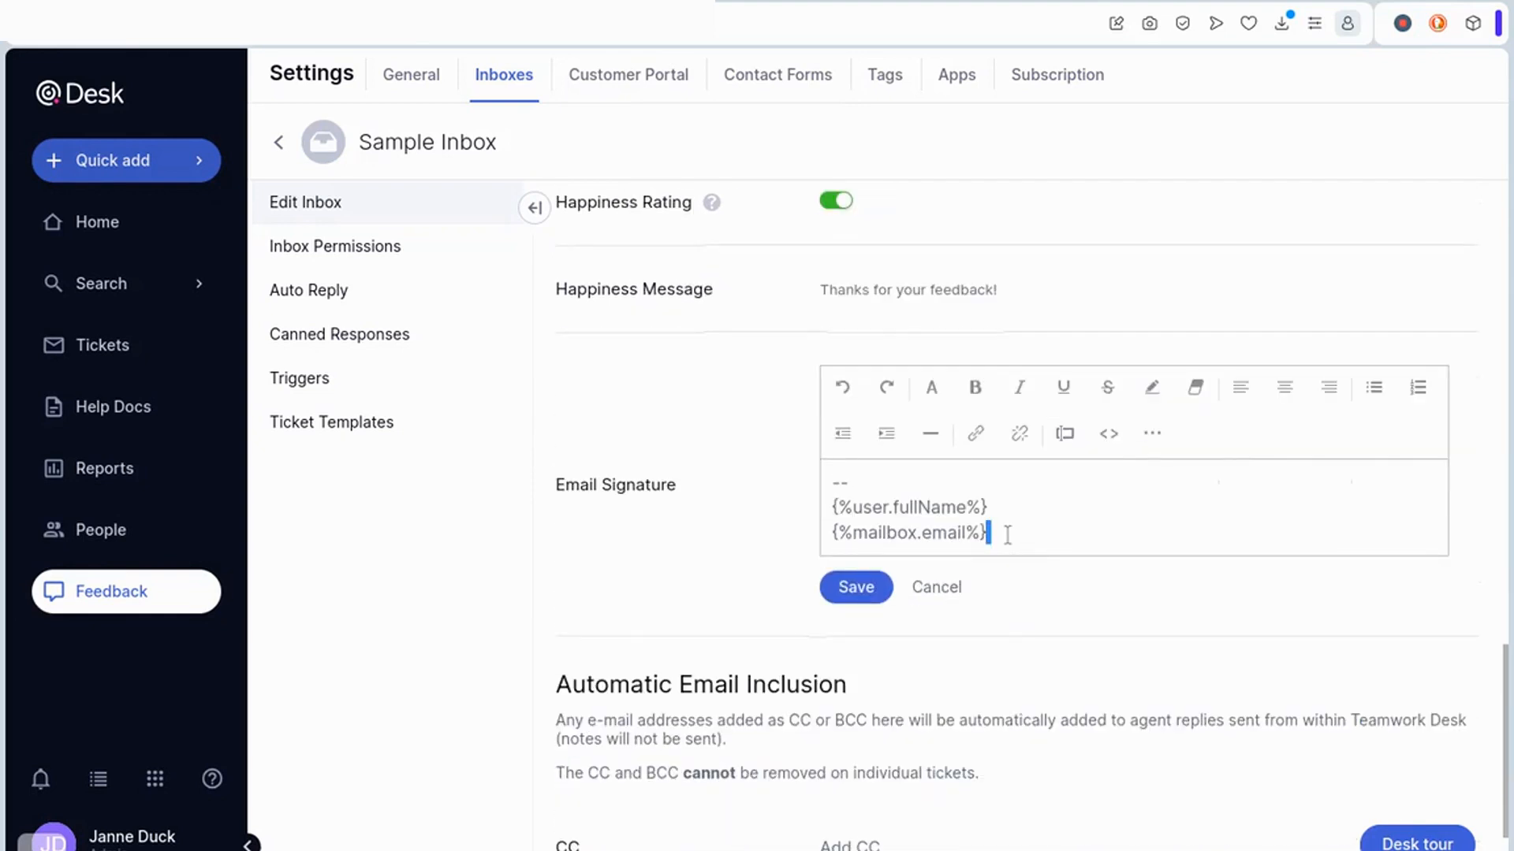
{"action": "left_click_drag", "start_coordinate": [1004, 524], "coordinate": [903, 505]}
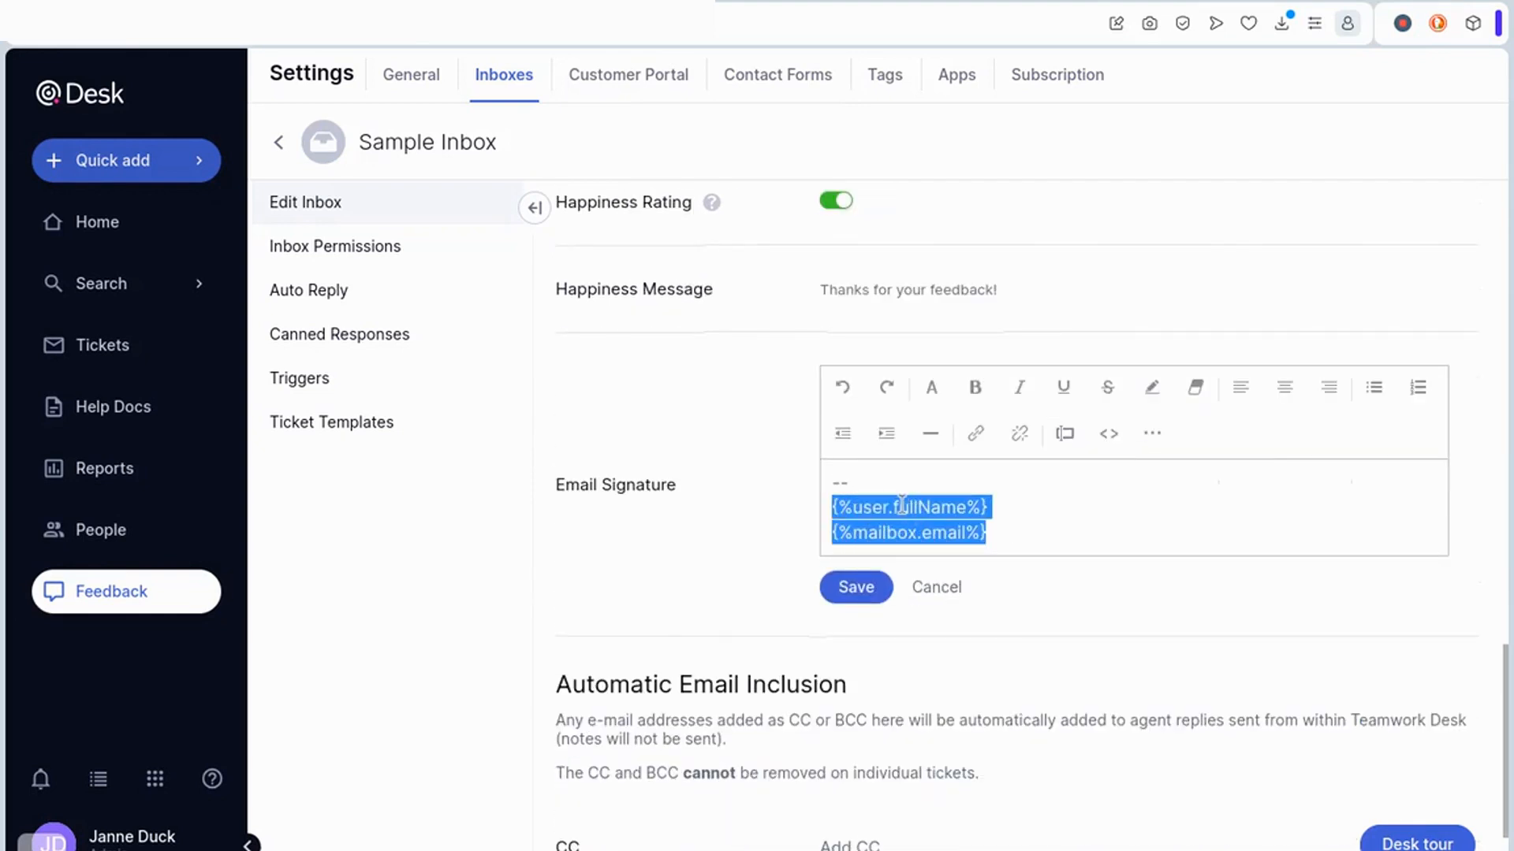
{"action": "key", "text": "shift+Home"}
{"action": "key", "text": "BackSpace"}
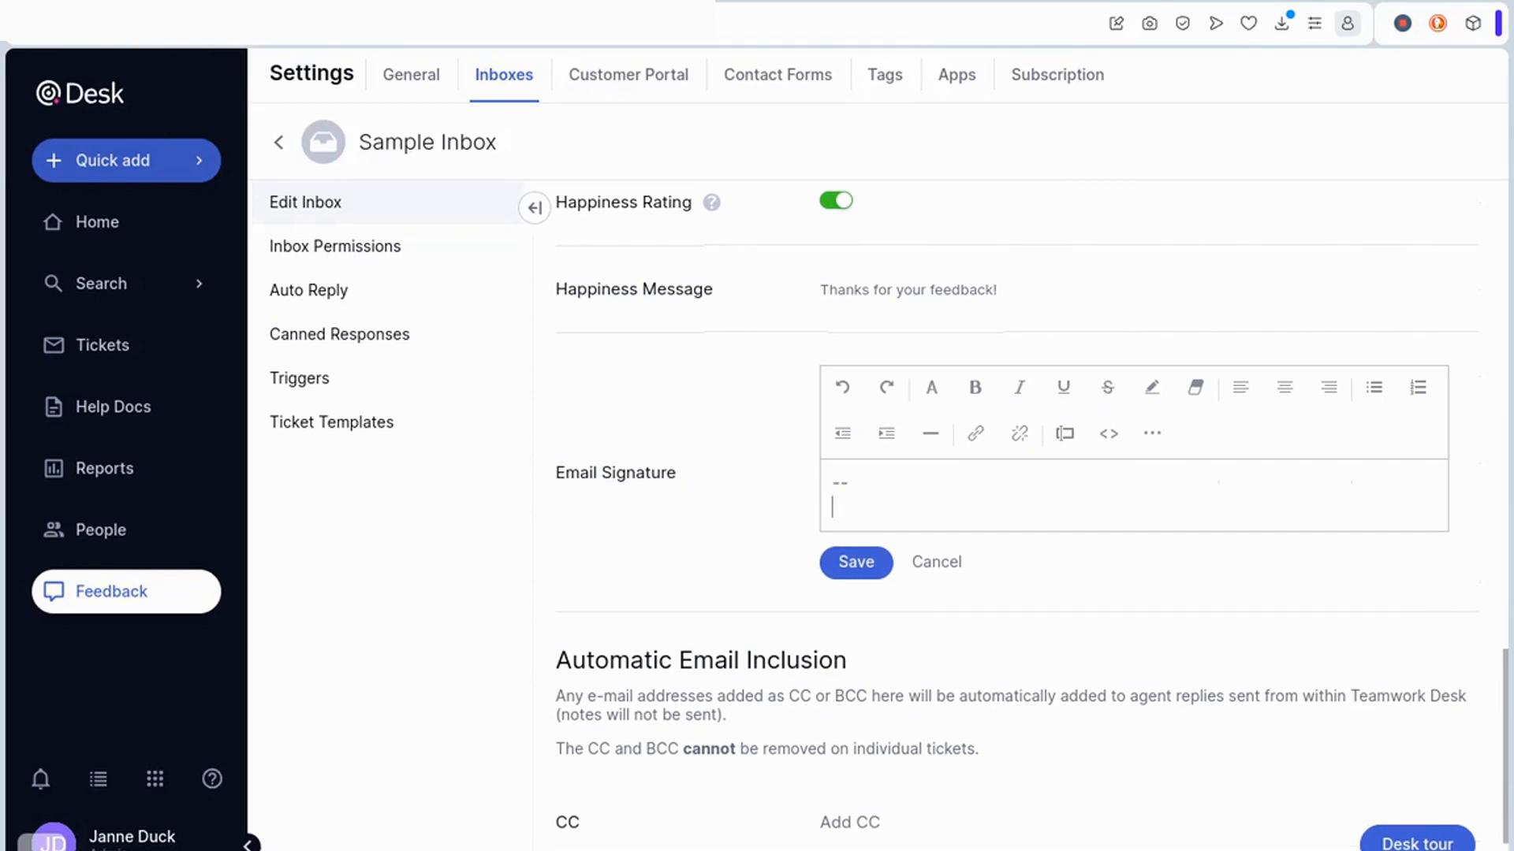
Paste the copied Bybrand signature below the dashes in the email signature and save it.
{"action": "type", "text": "{%user.fullName%} {%agent.jobTitle%} mobile: +33 (11) 6655-8855 site: www.company-site.com Need a 1:1 experience? Book a call"}
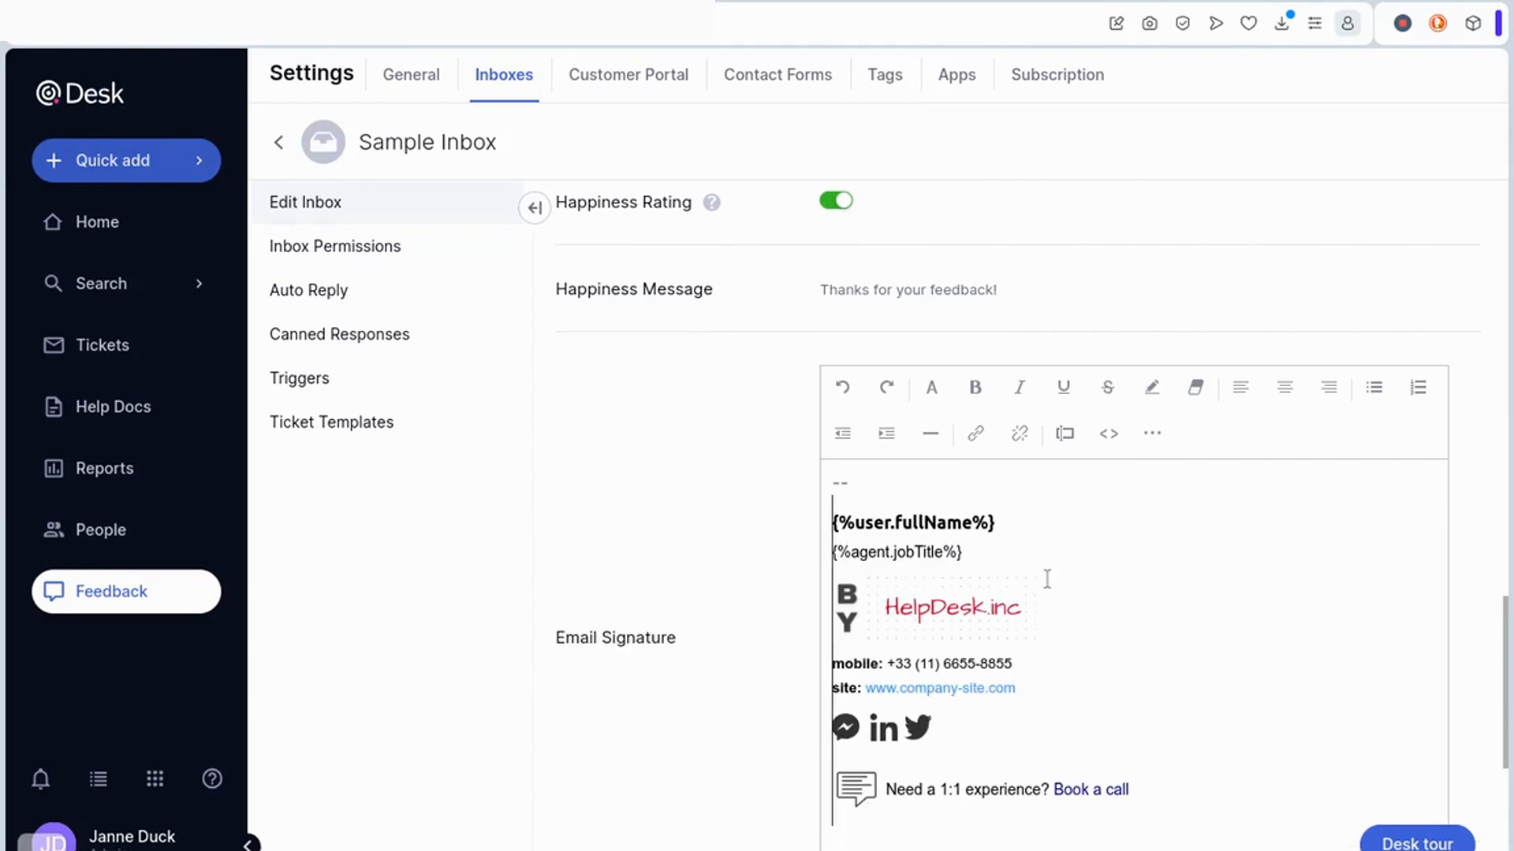
{"action": "scroll", "coordinate": [1119, 540], "scroll_direction": "down", "scroll_amount": 3}
{"action": "left_click", "coordinate": [1039, 344]}
{"action": "left_click", "coordinate": [1157, 392]}
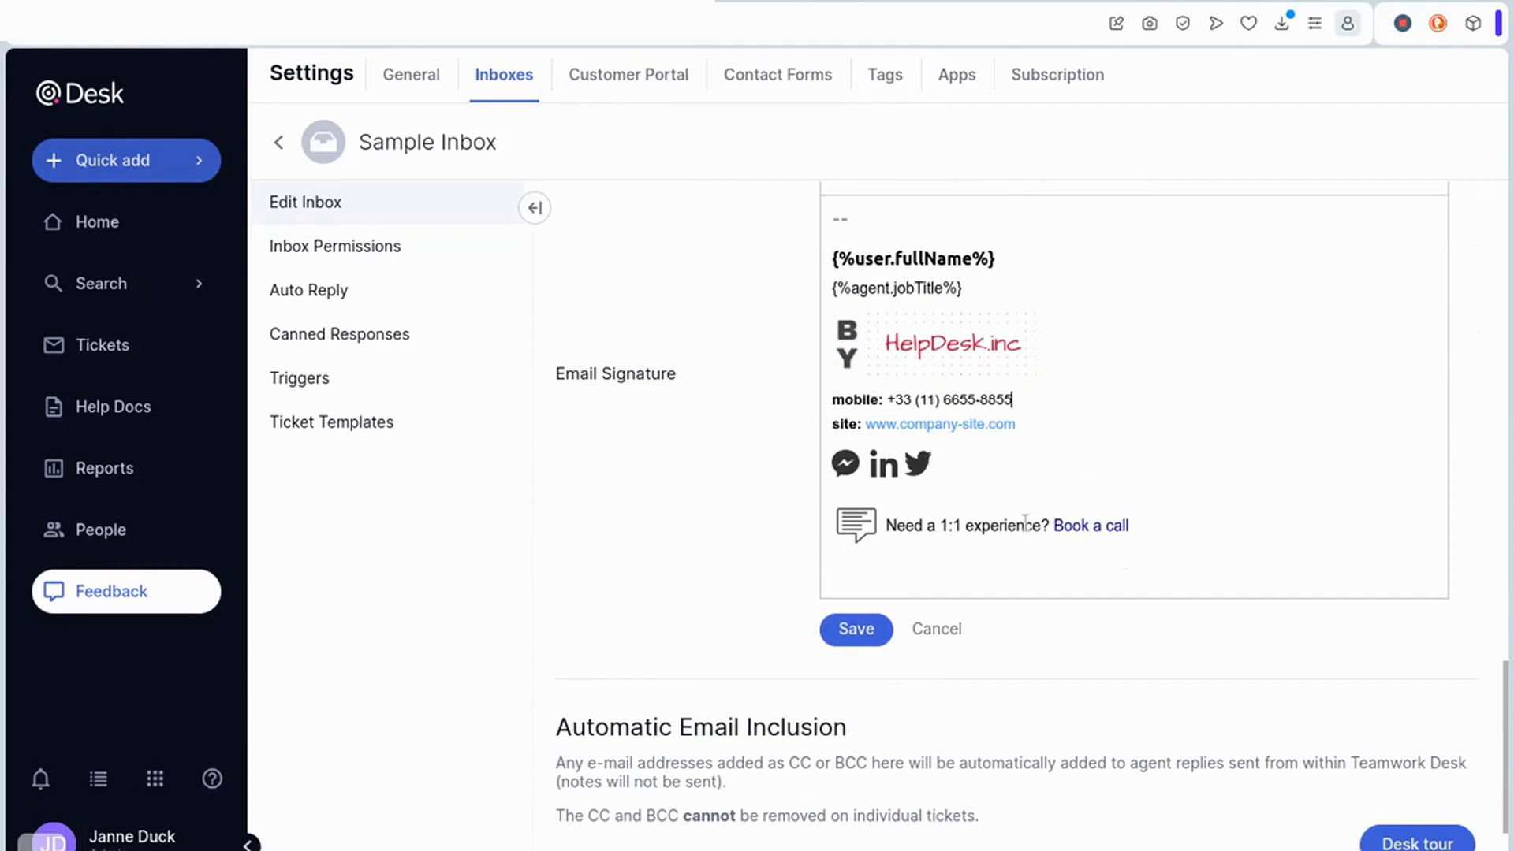
{"action": "left_click", "coordinate": [856, 629]}
{"action": "scroll", "coordinate": [1002, 524], "scroll_direction": "up", "scroll_amount": 2}
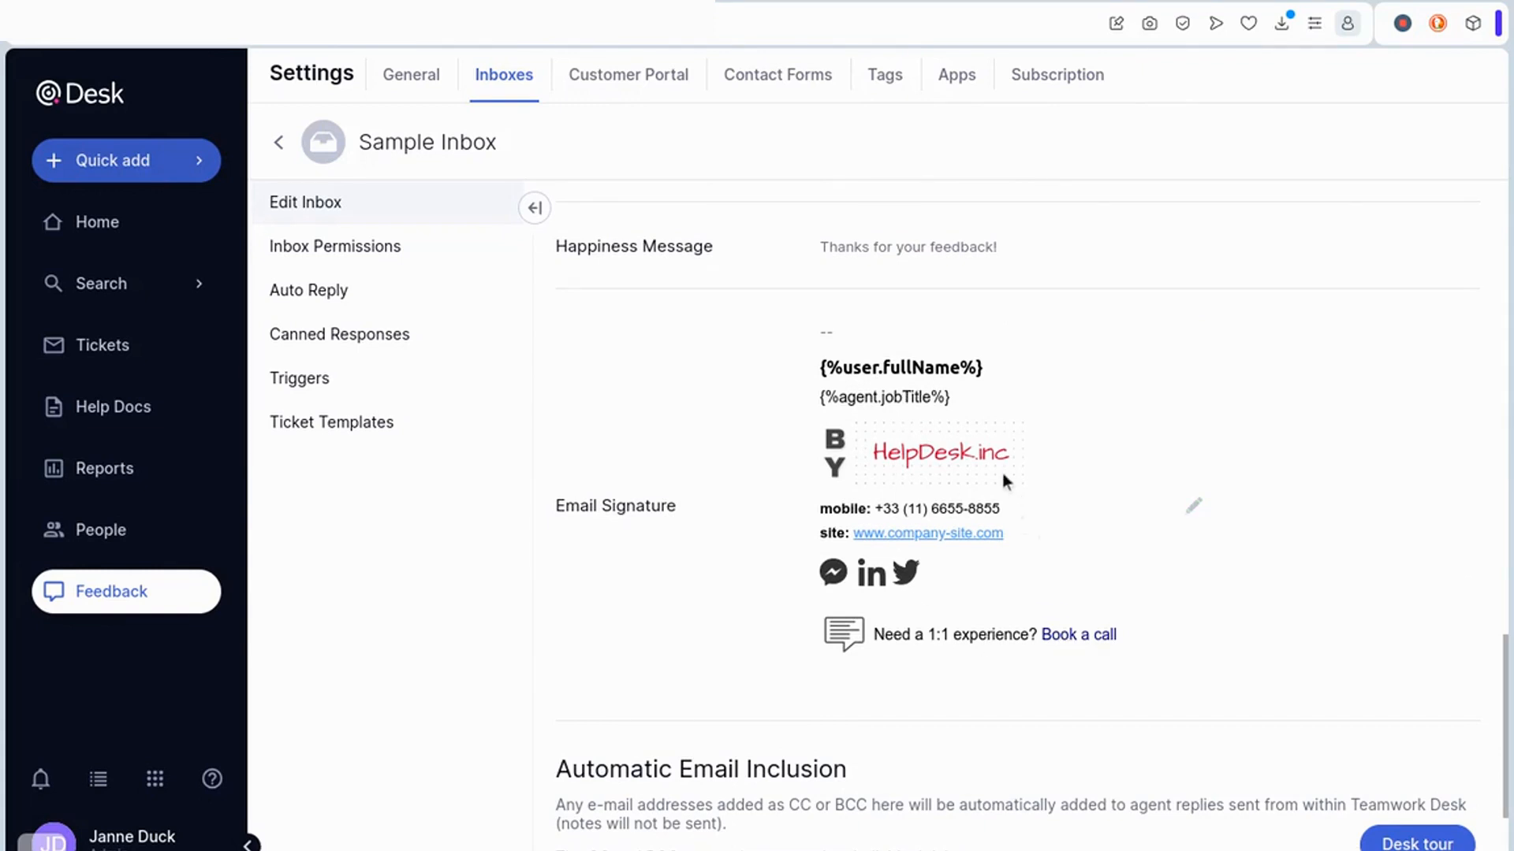
Start a new ticket message from the Sample Inbox and choose Bybrand as the customer.
{"action": "left_click", "coordinate": [201, 169]}
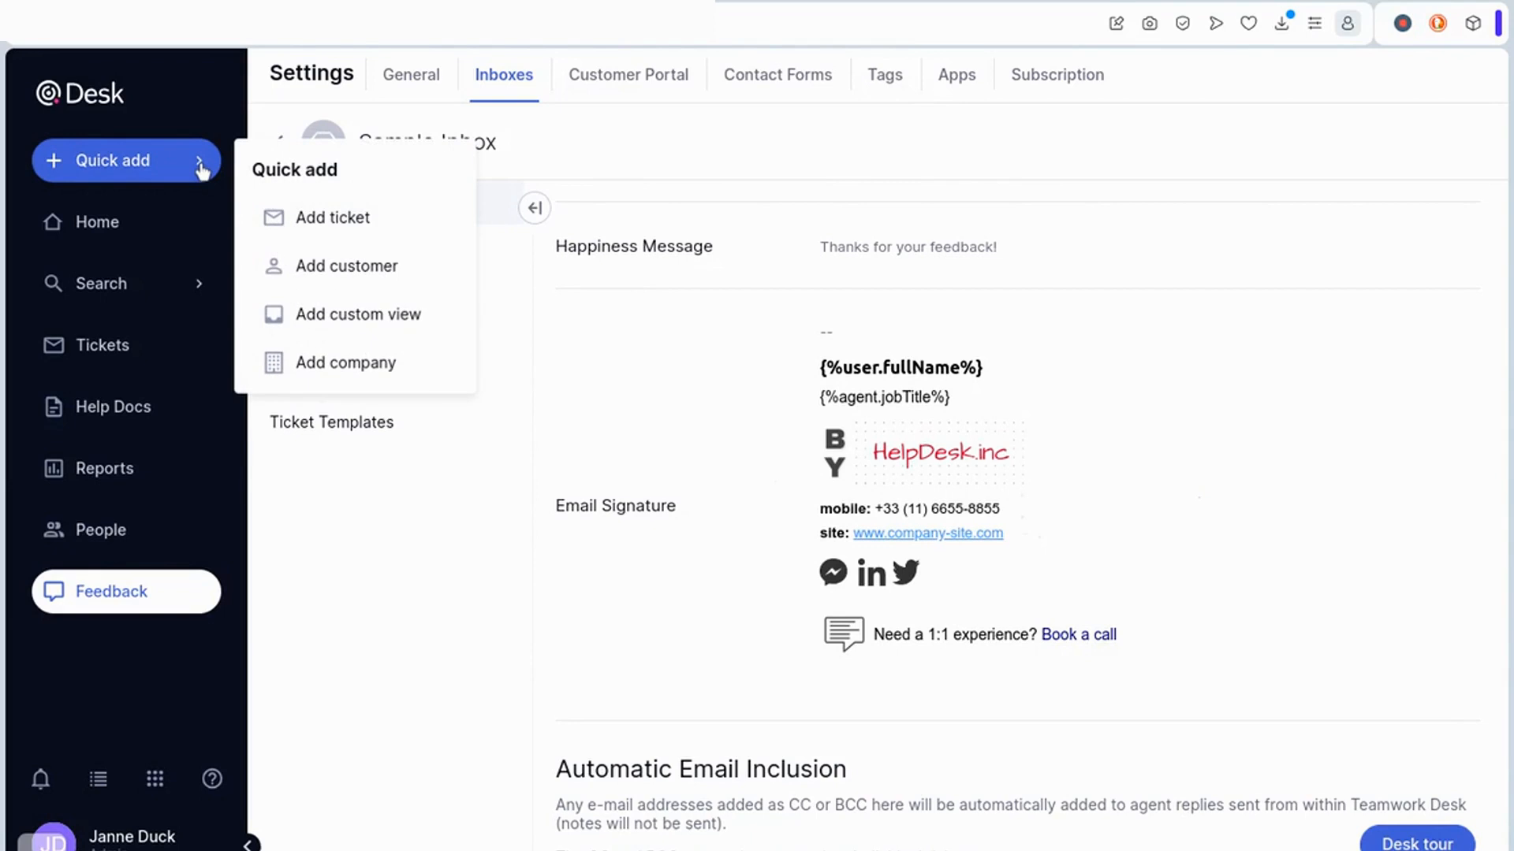
{"action": "left_click", "coordinate": [349, 221]}
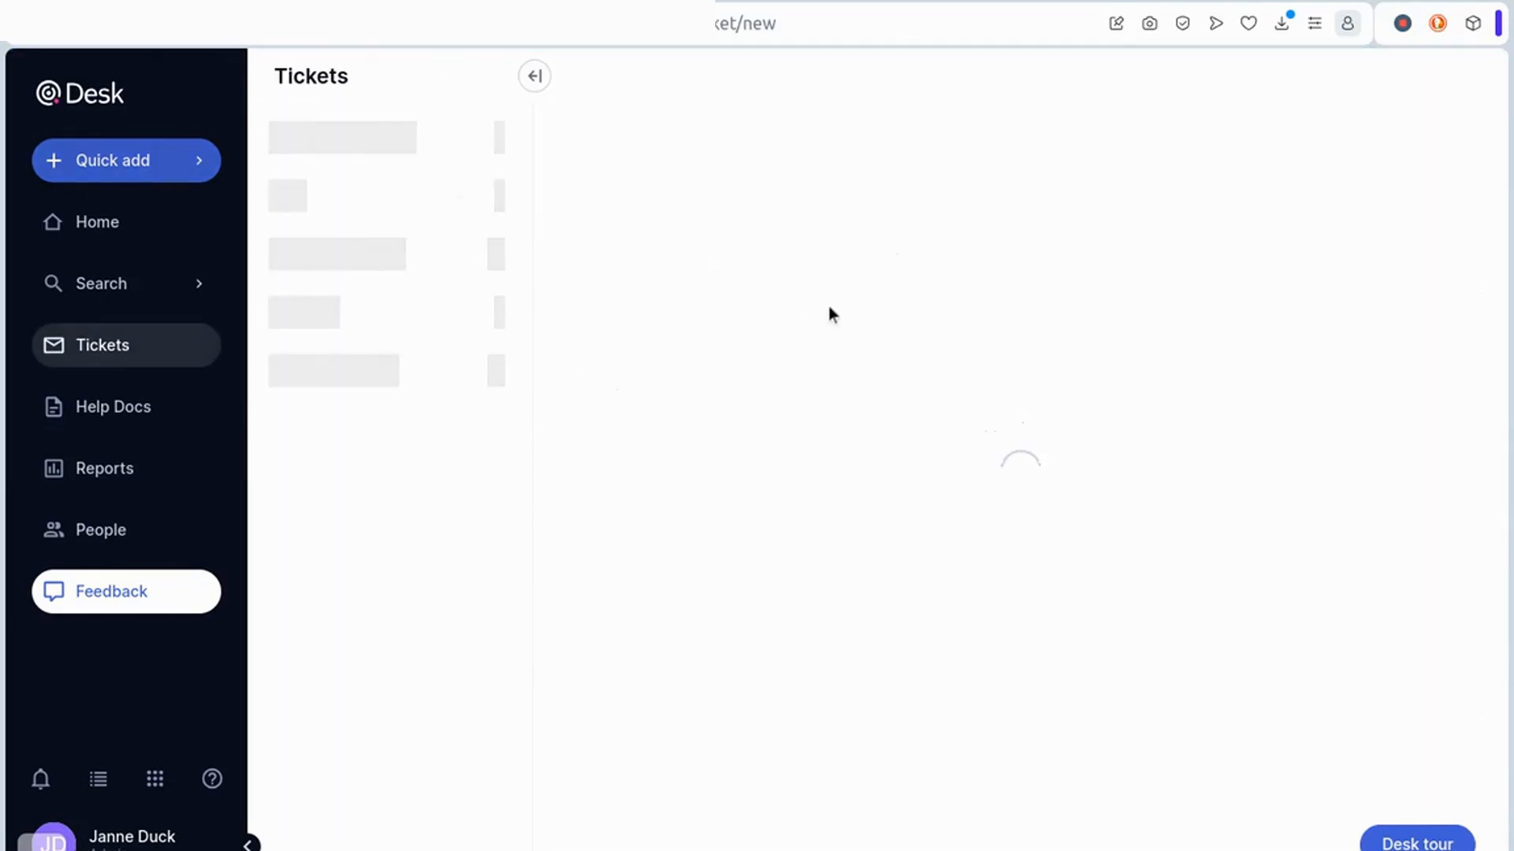
{"action": "left_click", "coordinate": [959, 454]}
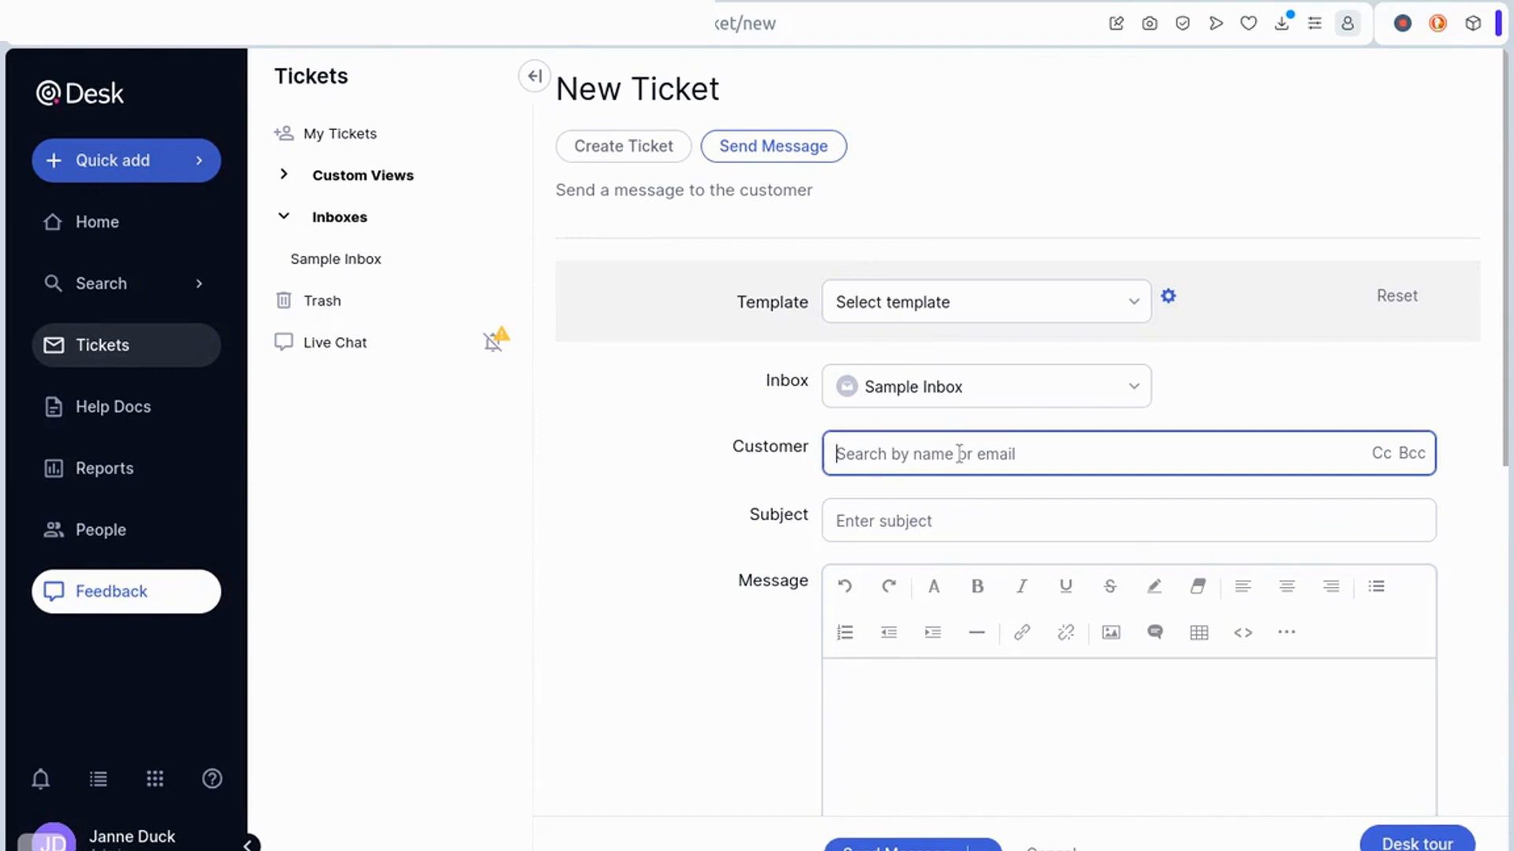
{"action": "type", "text": "by"}
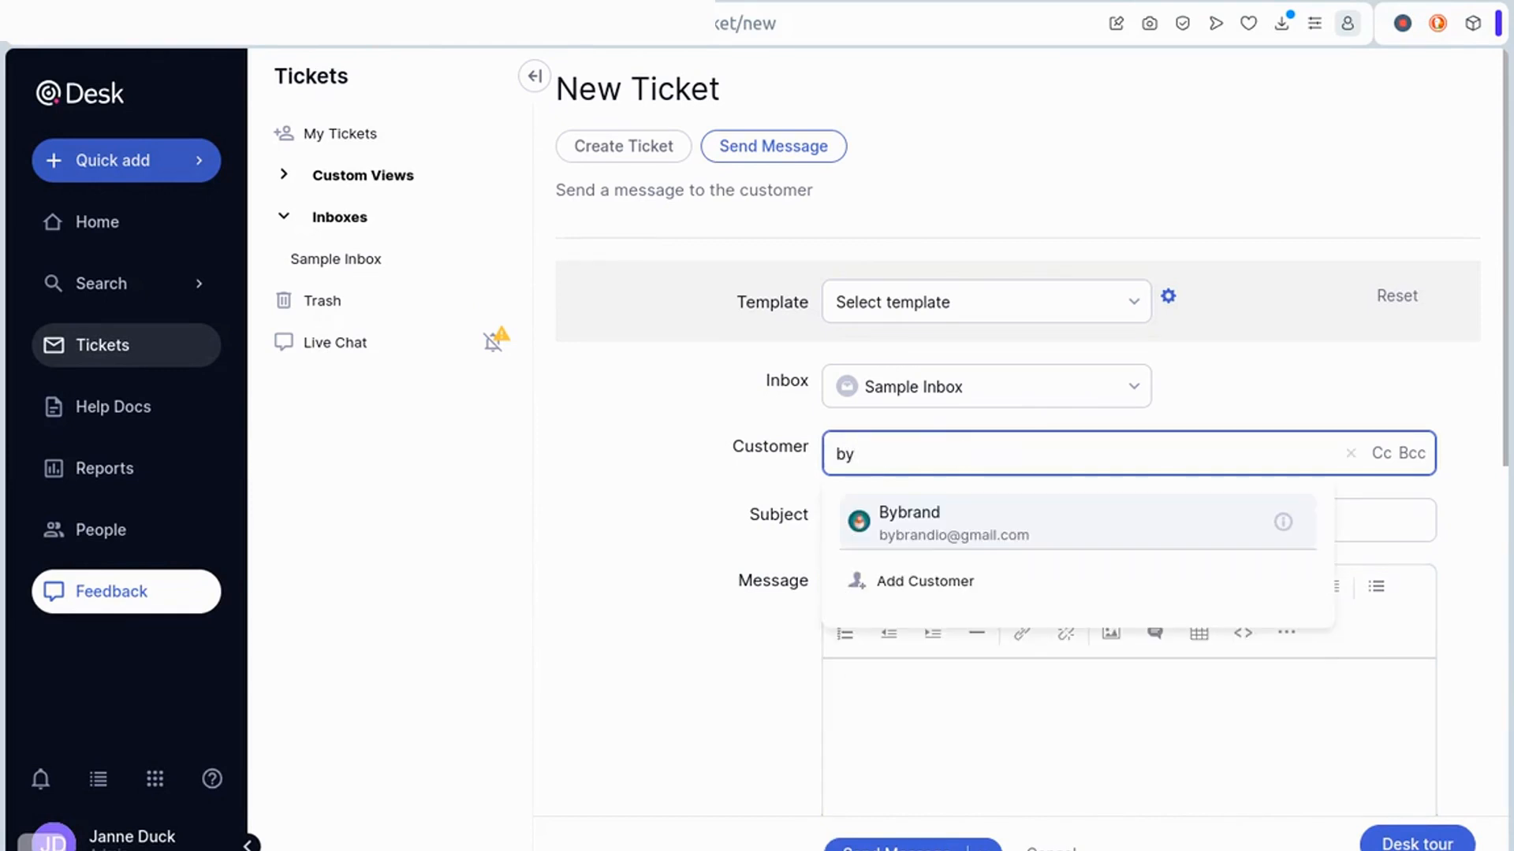
{"action": "left_click", "coordinate": [913, 518]}
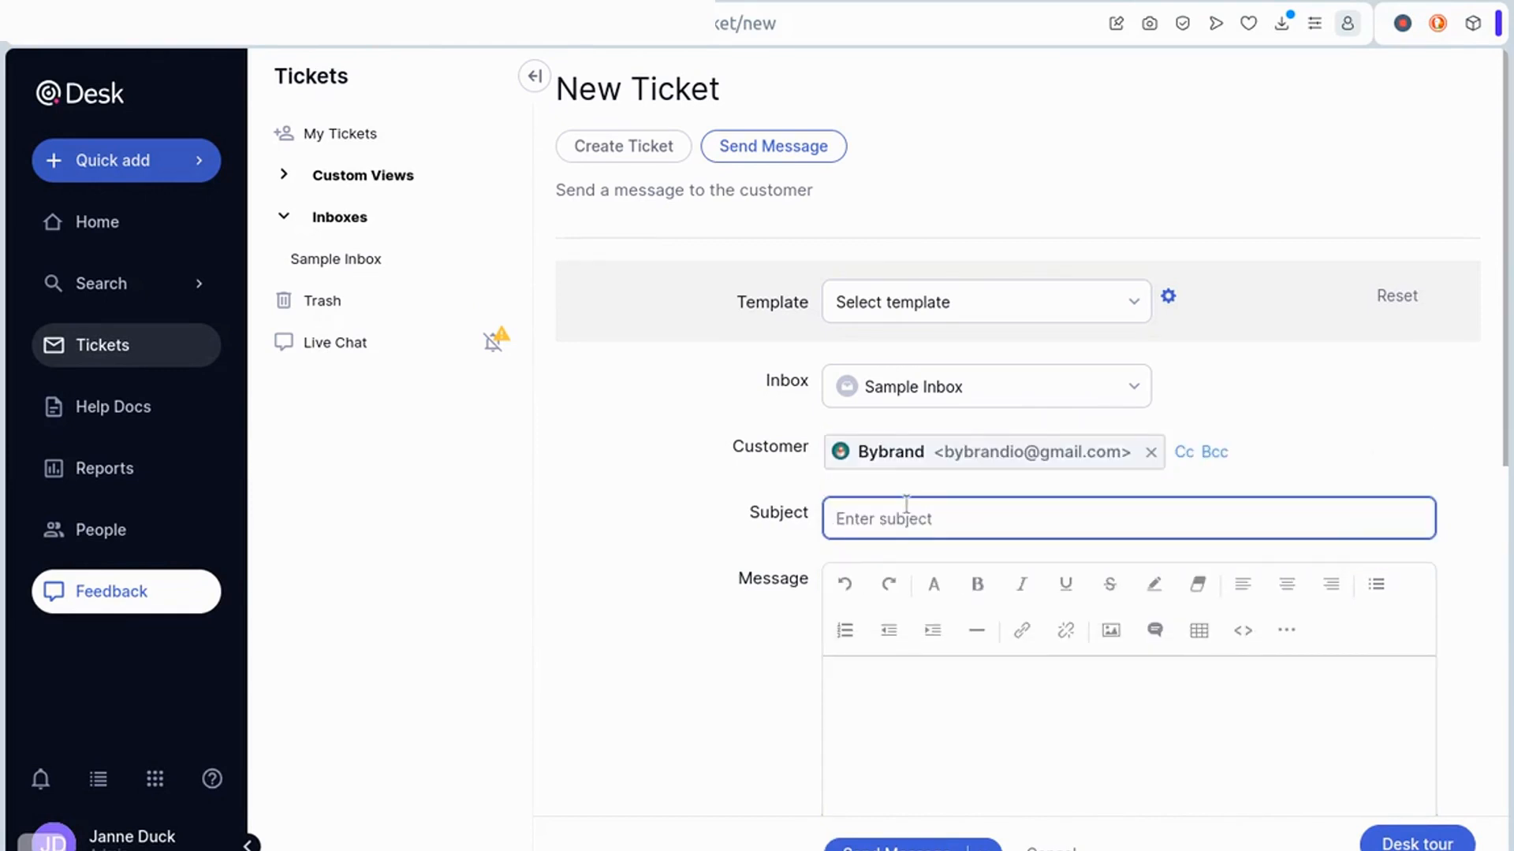
Give the ticket the subject "First signature" and the message "Test", and send it to the customer.
{"action": "type", "text": "First signature"}
{"action": "left_click", "coordinate": [891, 674]}
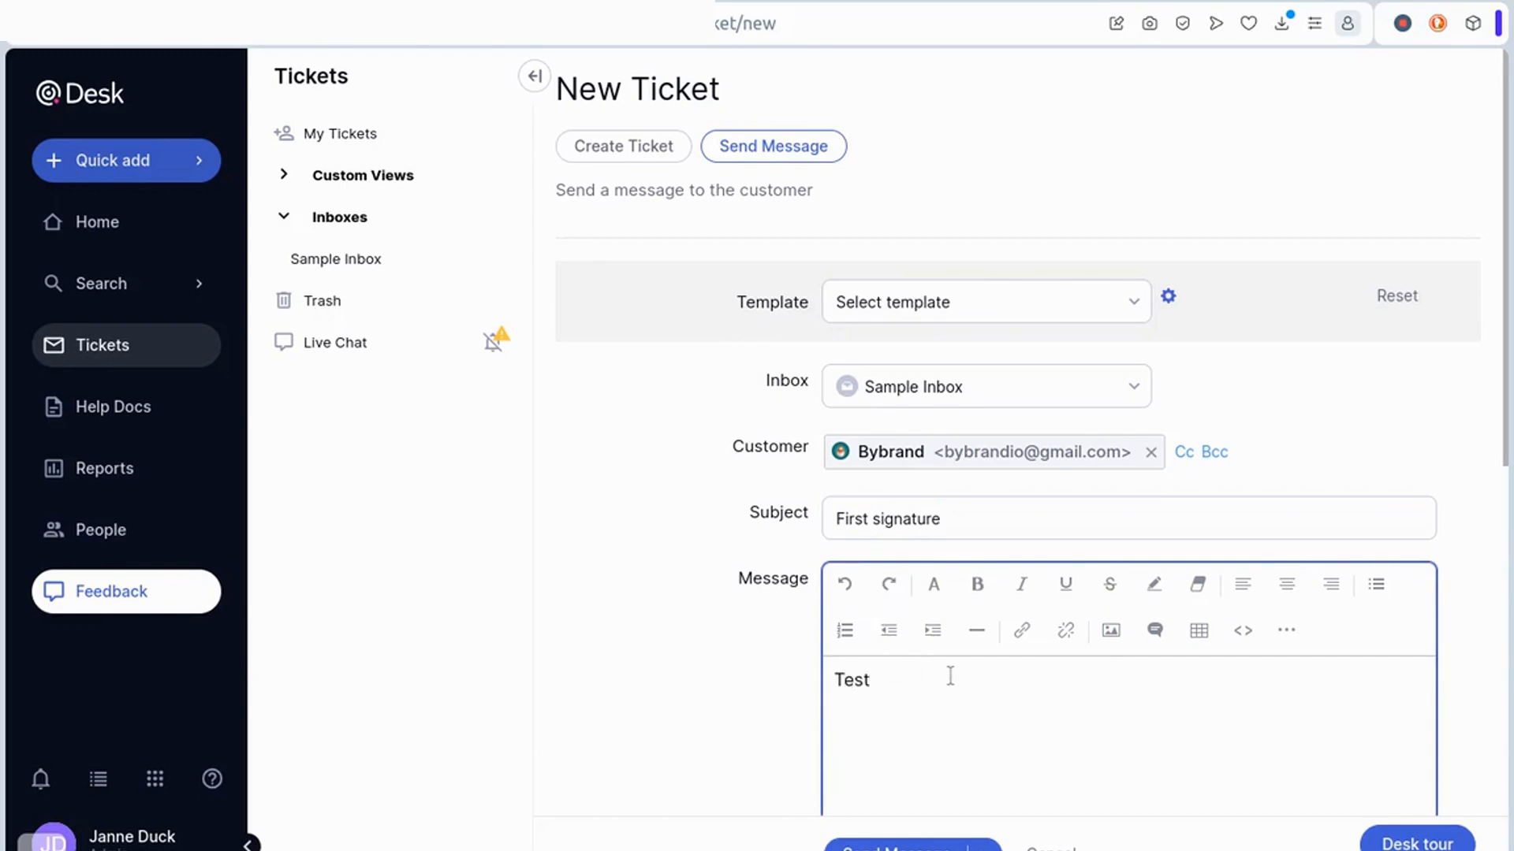
{"action": "scroll", "coordinate": [950, 676], "scroll_direction": "down", "scroll_amount": 3}
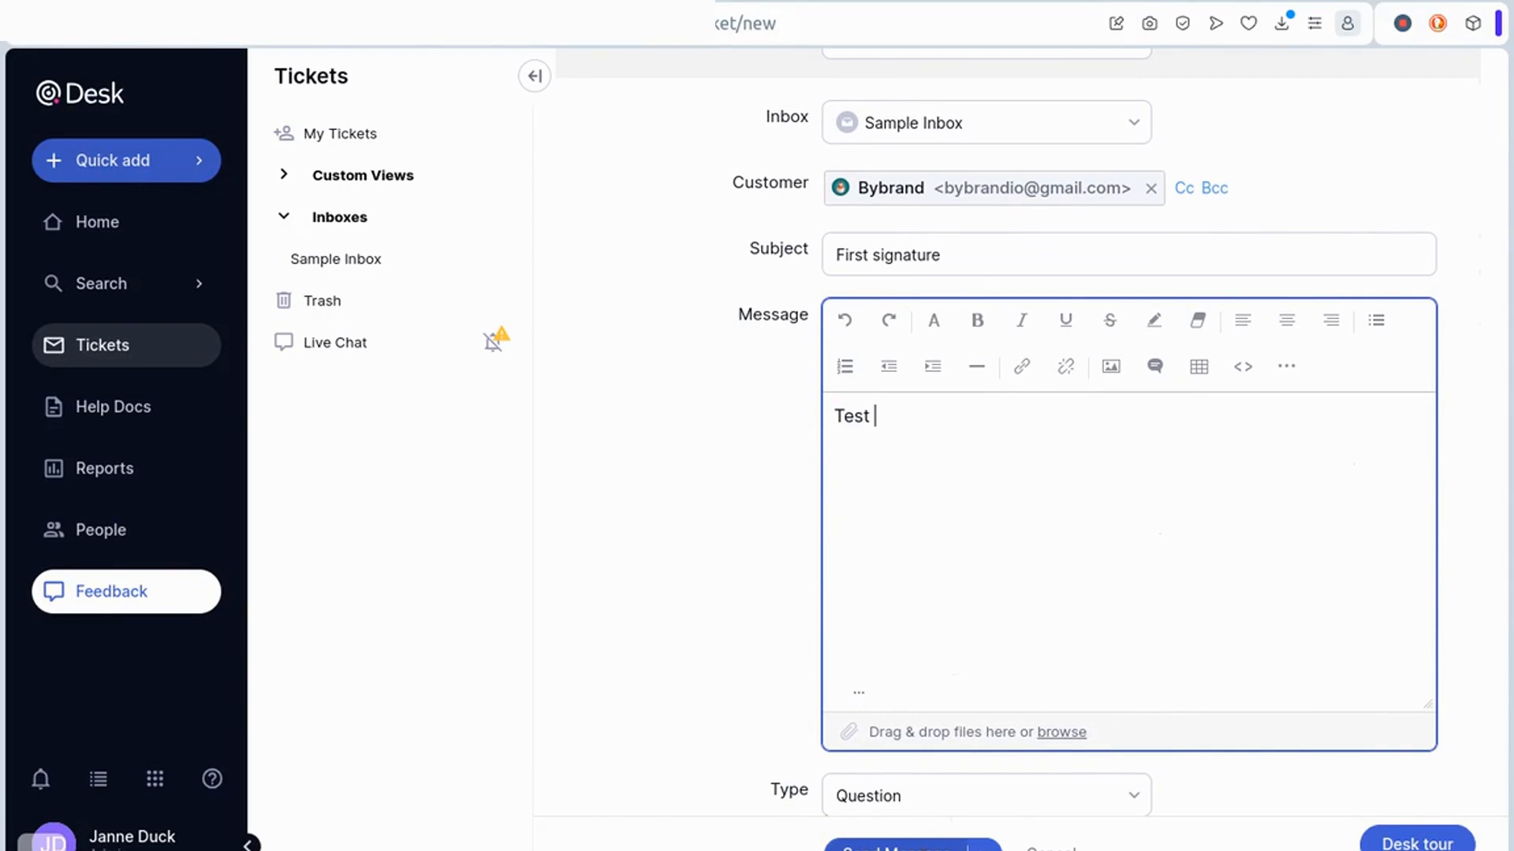
{"action": "left_click", "coordinate": [915, 844]}
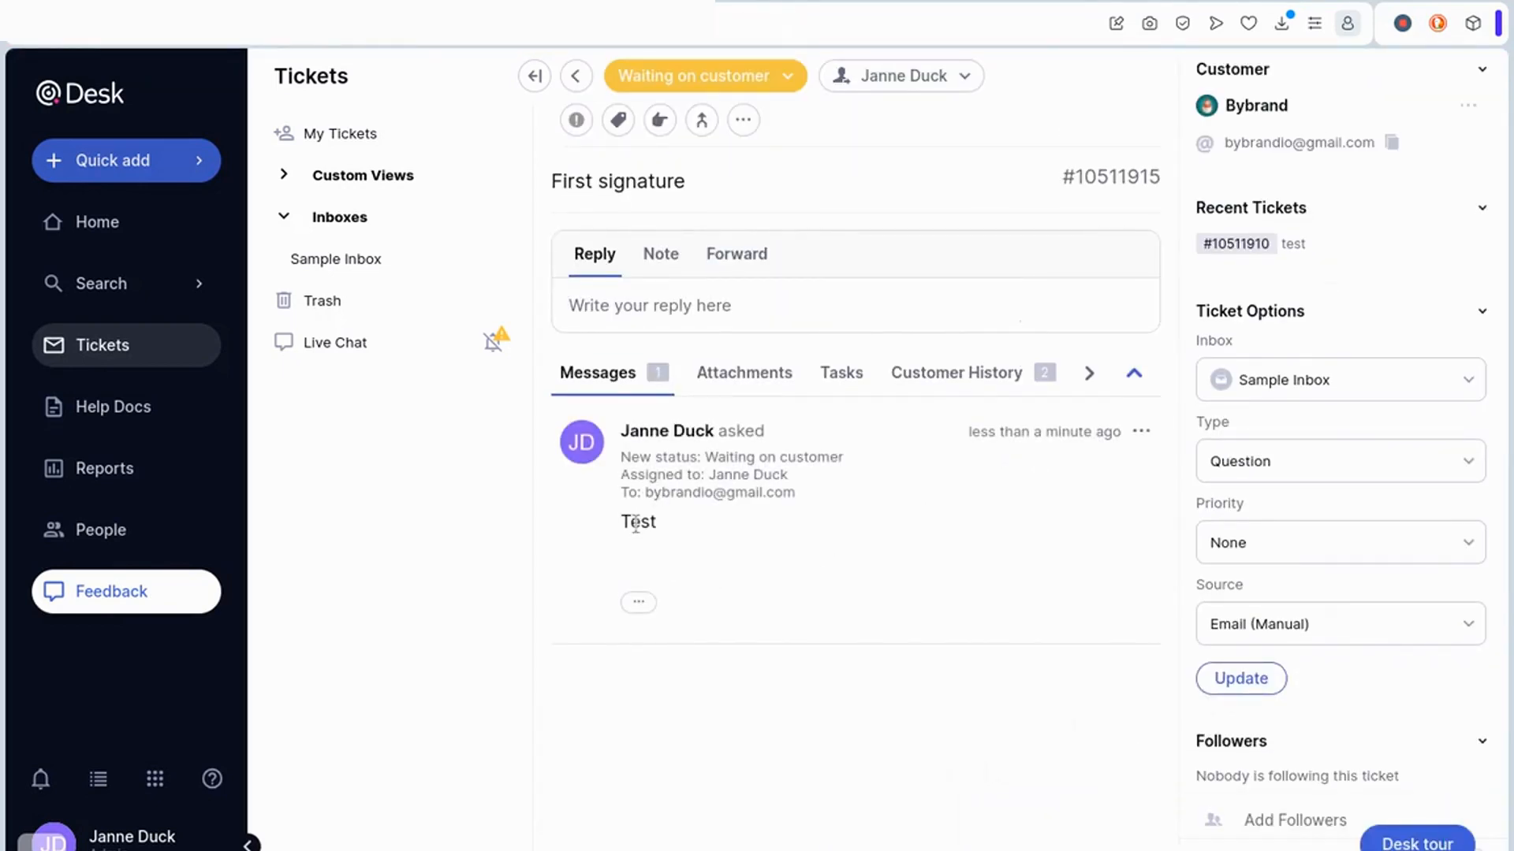
Expand the hidden content of the sent message and check how the signature's name and job title placeholders are filled in.
{"action": "left_click", "coordinate": [645, 604]}
{"action": "scroll", "coordinate": [632, 566], "scroll_direction": "down", "scroll_amount": 3}
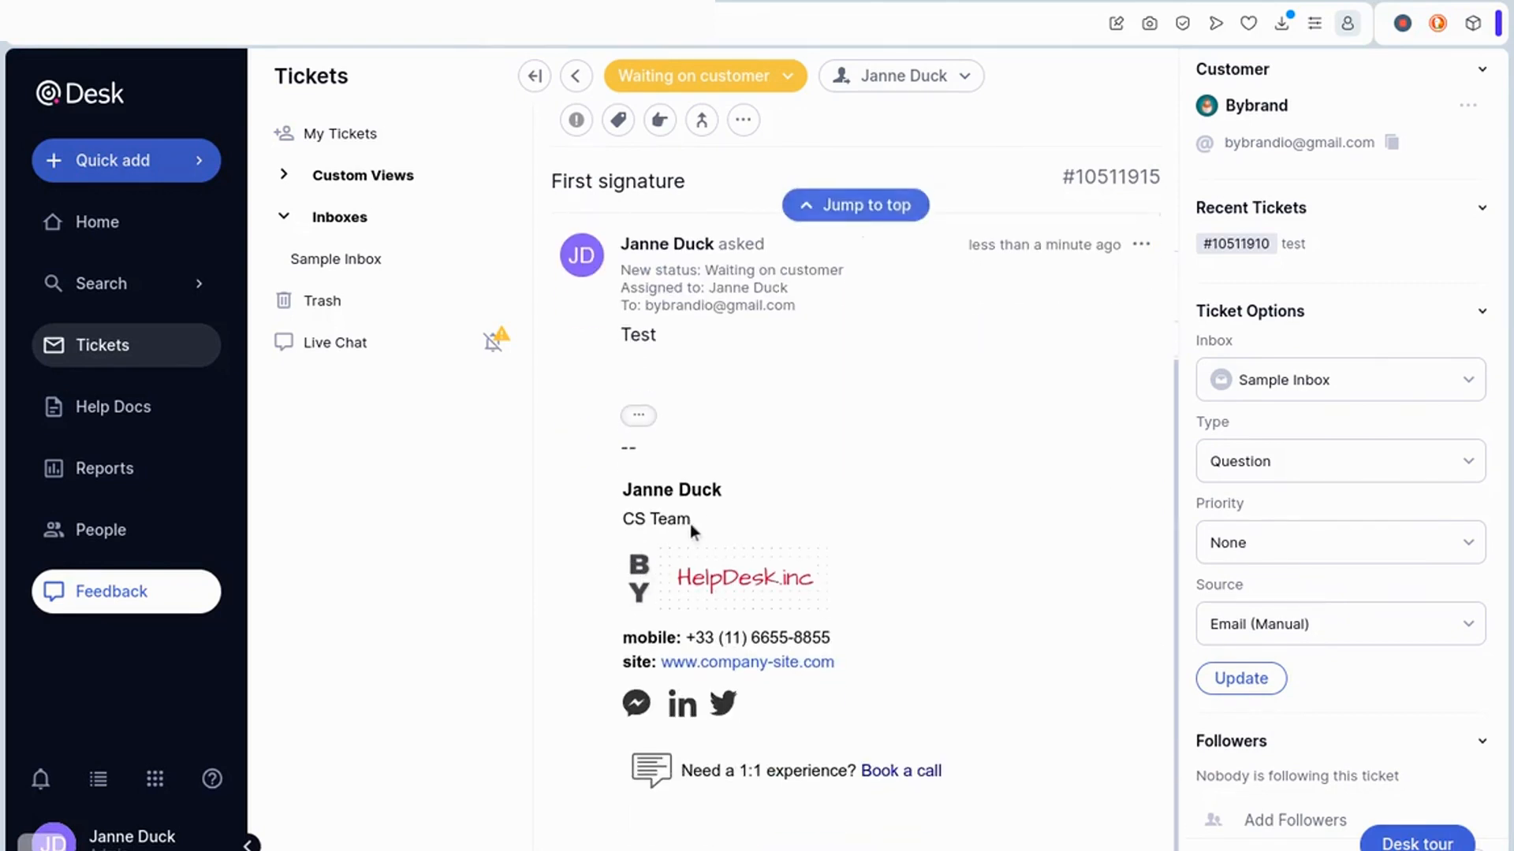
{"action": "left_click_drag", "start_coordinate": [620, 489], "coordinate": [740, 486]}
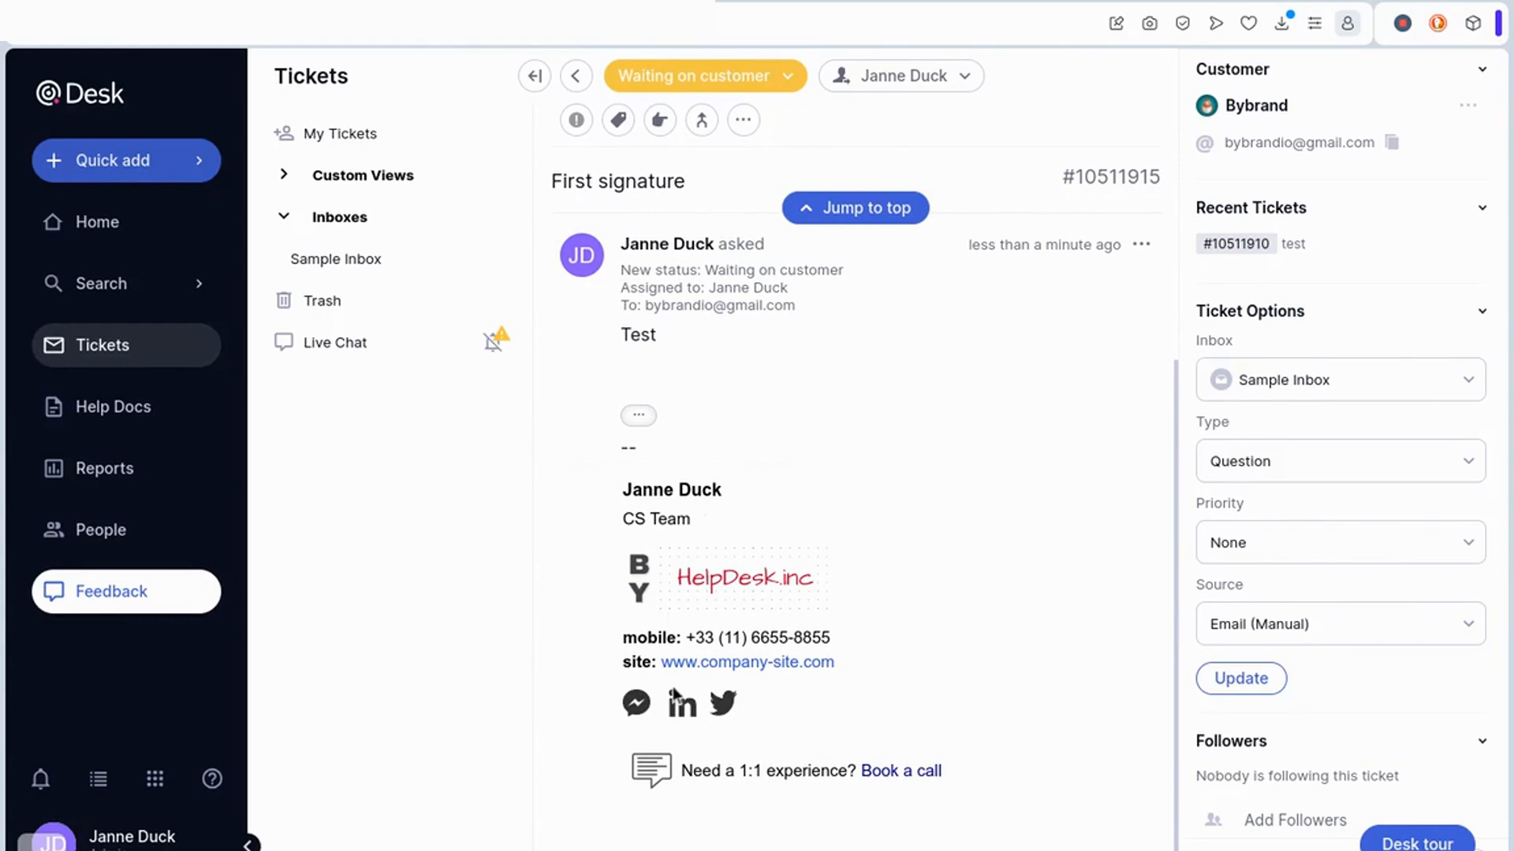
{"action": "scroll", "coordinate": [773, 731], "scroll_direction": "up", "scroll_amount": 3}
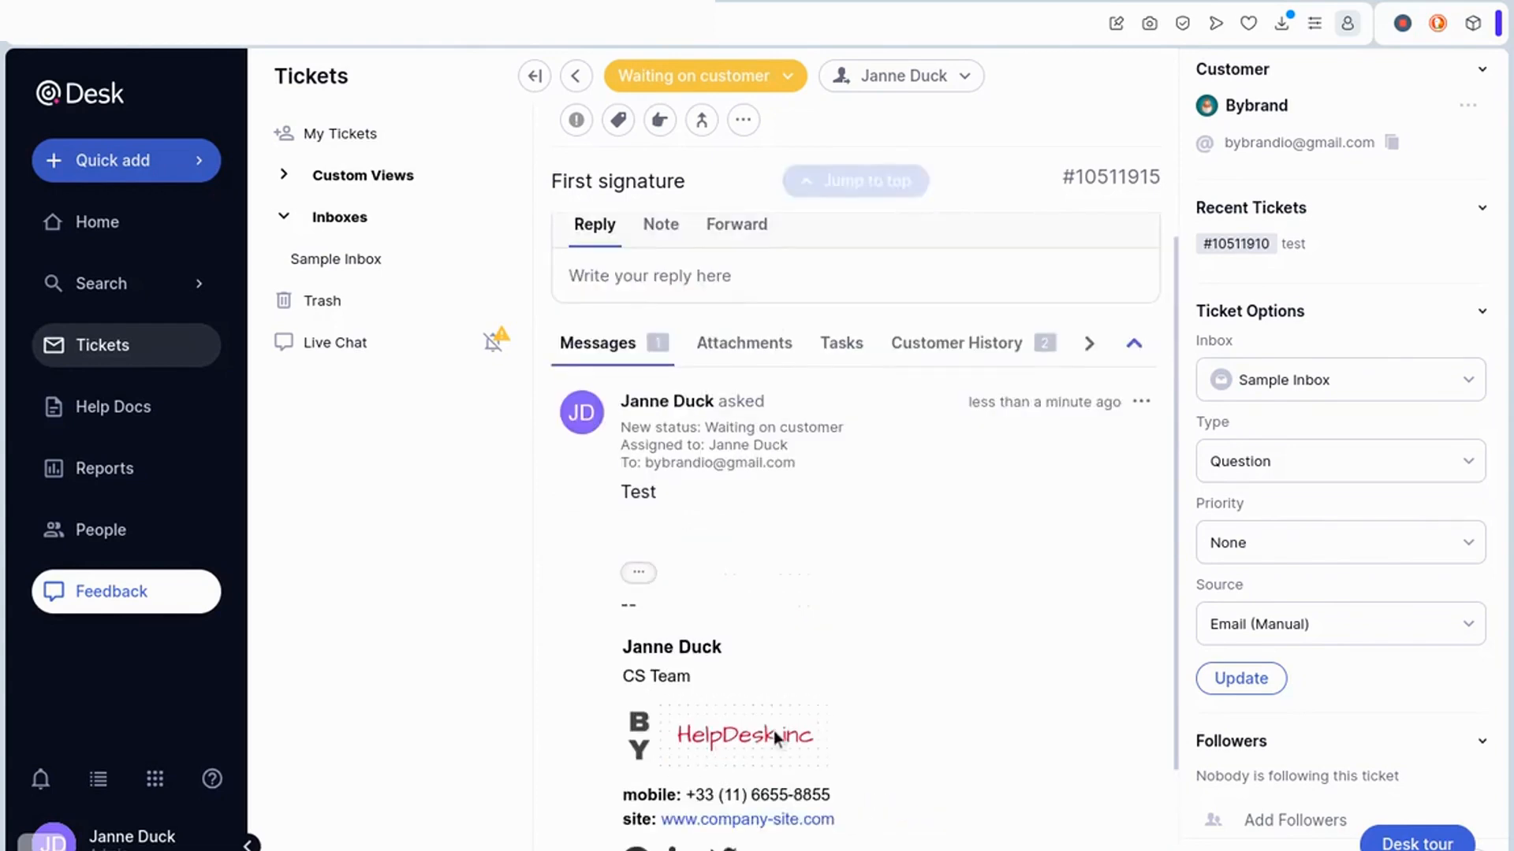